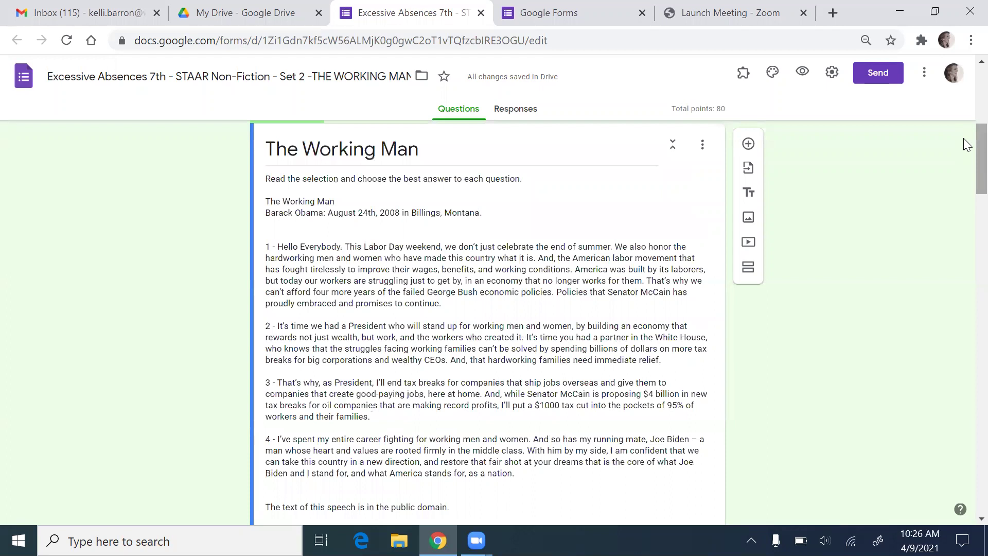
- Read through The Working Man speech passage and question #1 on the speech's overall main idea
scroll(964, 139, down, 1)
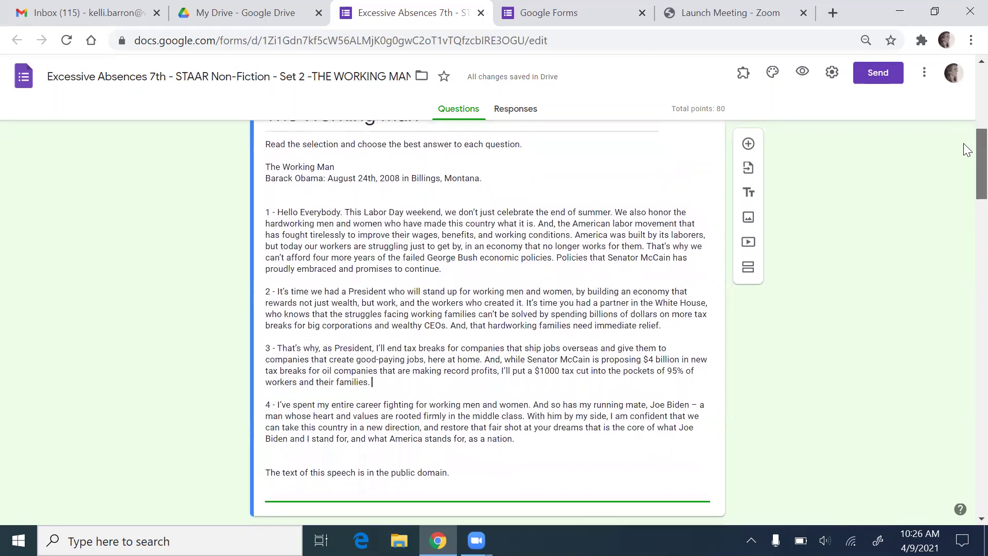
scroll(968, 150, down, 2)
scroll(968, 147, up, 3)
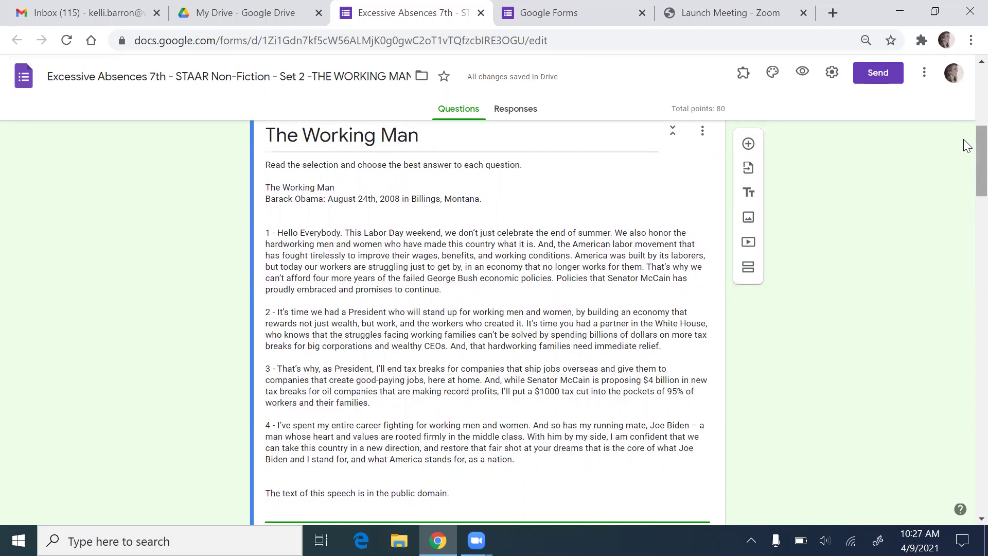
scroll(967, 146, down, 5)
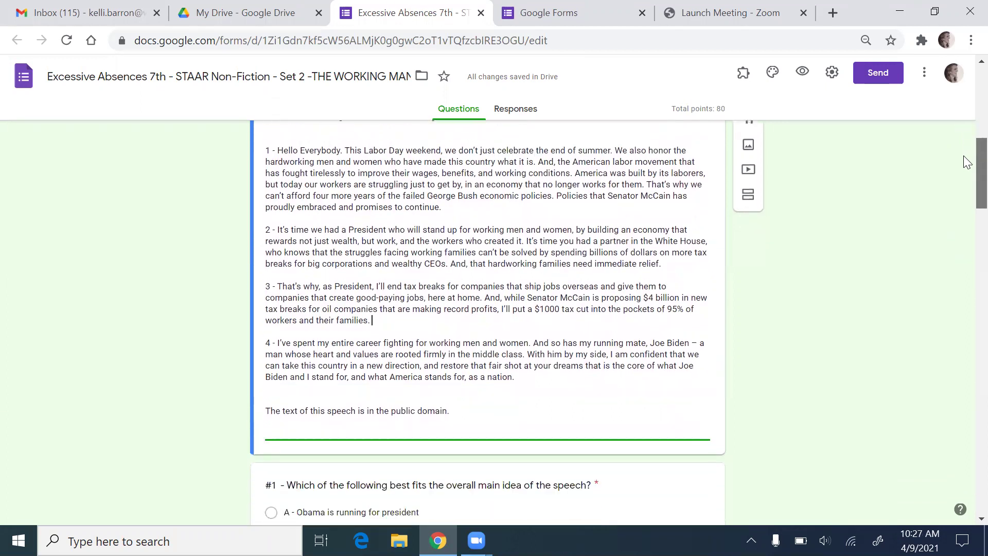
scroll(967, 193, down, 3)
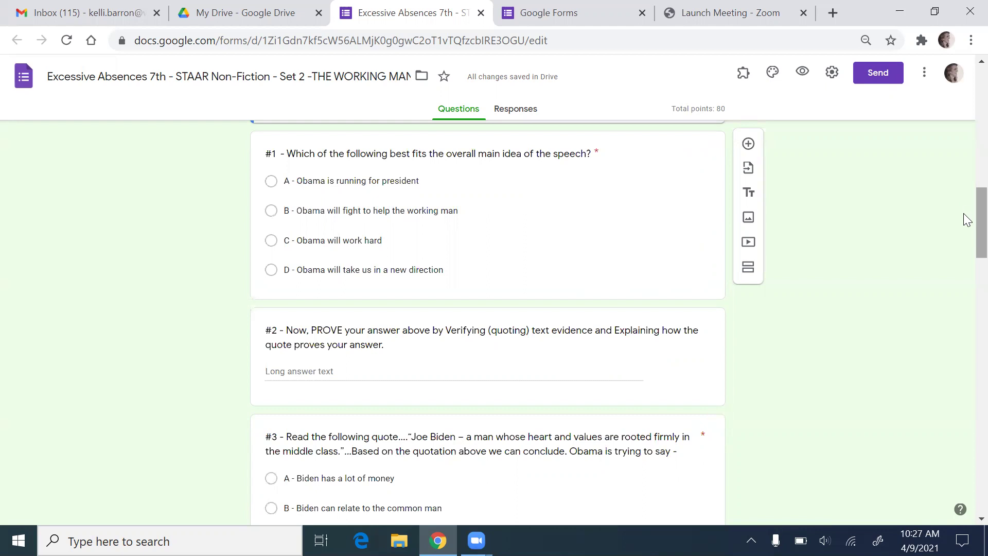
drag(967, 219, 966, 163)
scroll(965, 163, up, 1)
scroll(966, 162, down, 1)
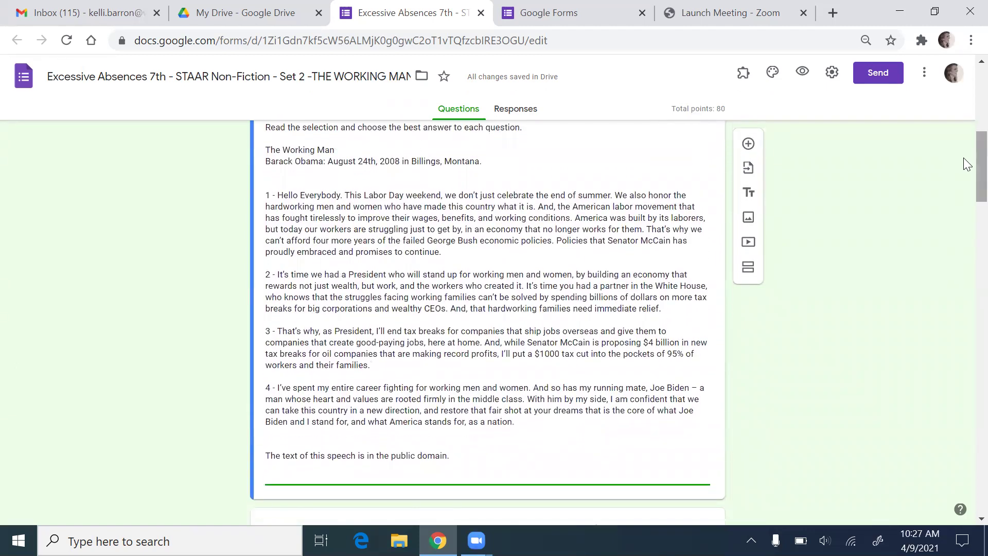
scroll(964, 154, up, 1)
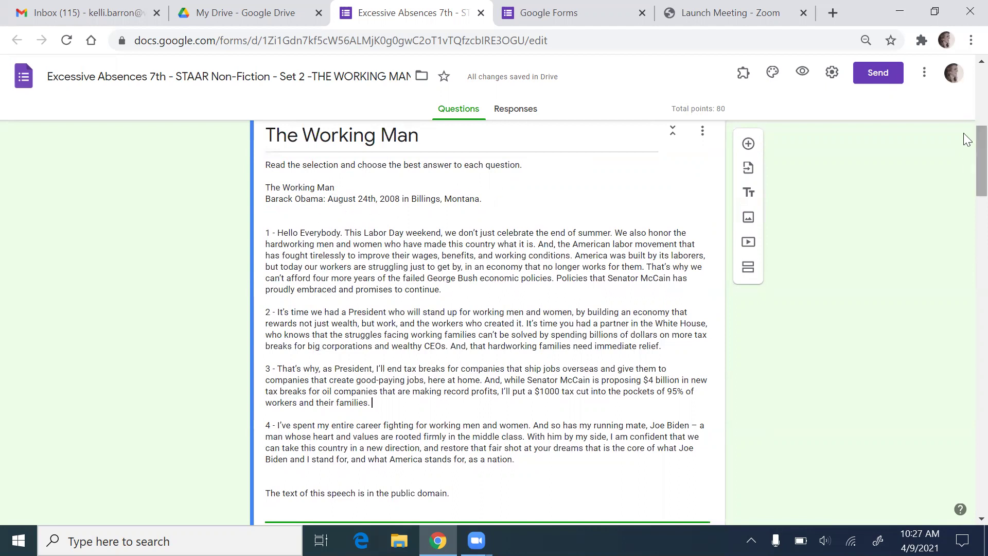
scroll(967, 146, down, 1)
scroll(967, 147, down, 5)
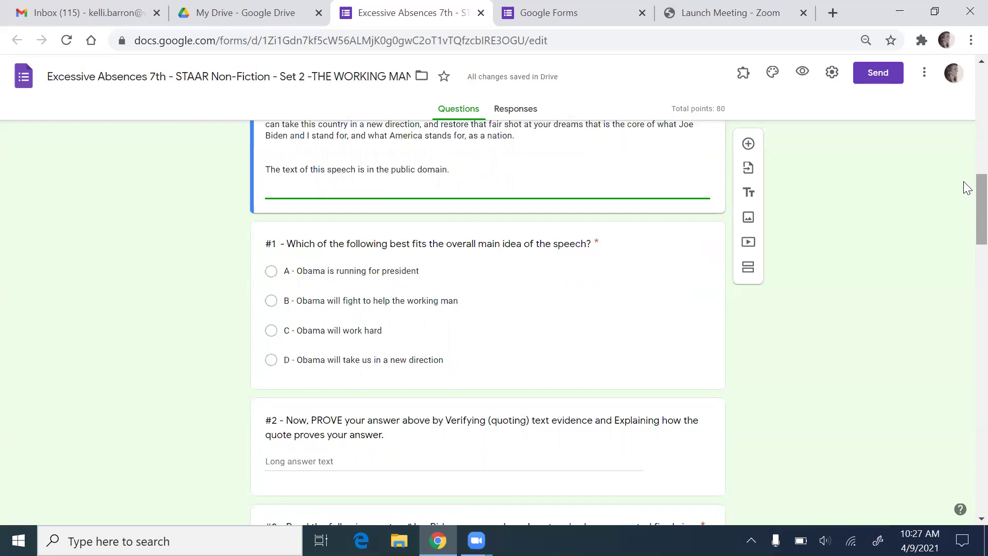
drag(966, 188, 966, 199)
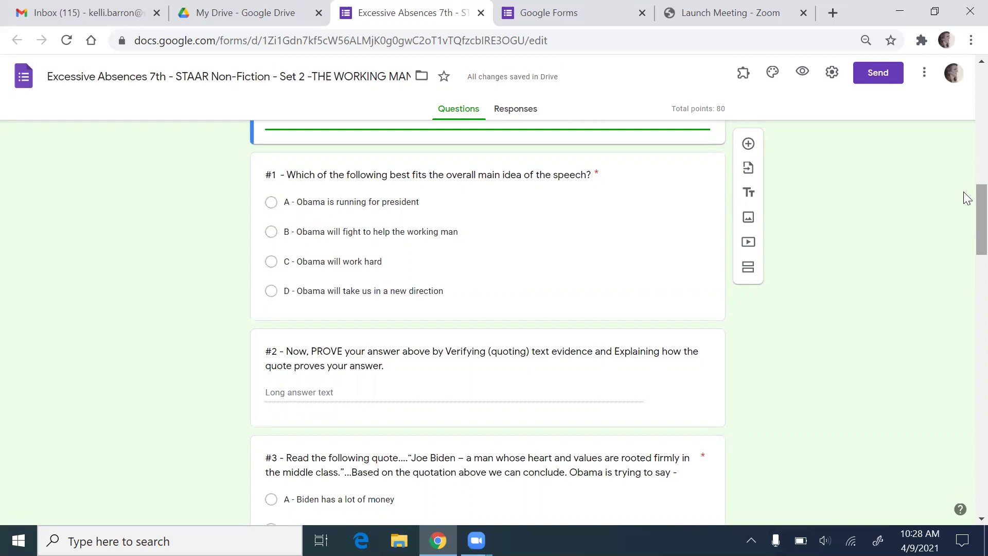
- Open question #2 and select its prompt about proving the previous answer with quoted evidence
click(329, 352)
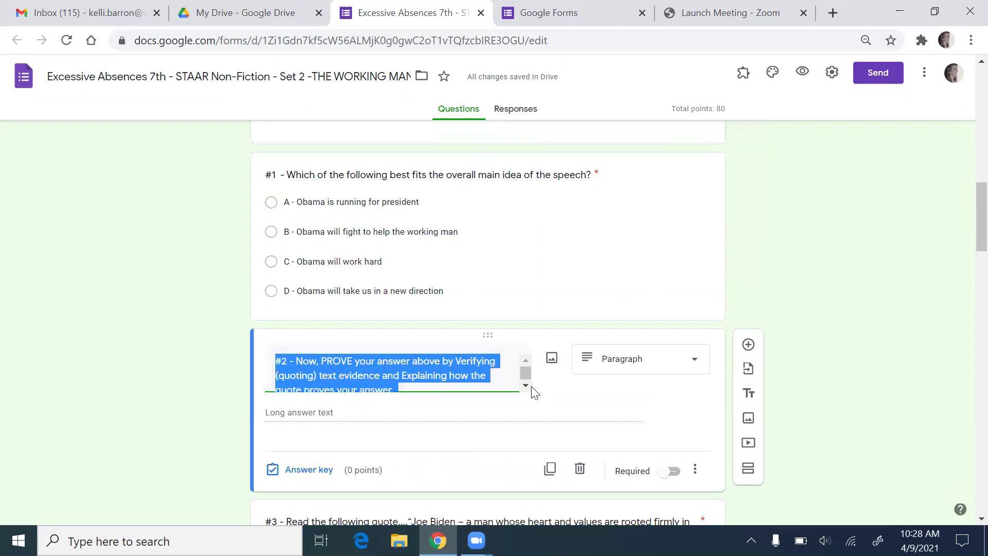
click(500, 389)
triple_click(499, 388)
- Highlight "It's time we had a President who will stand up for working men and women" in paragraph 2 of the speech
scroll(964, 214, up, 1)
scroll(964, 215, up, 4)
scroll(964, 183, up, 4)
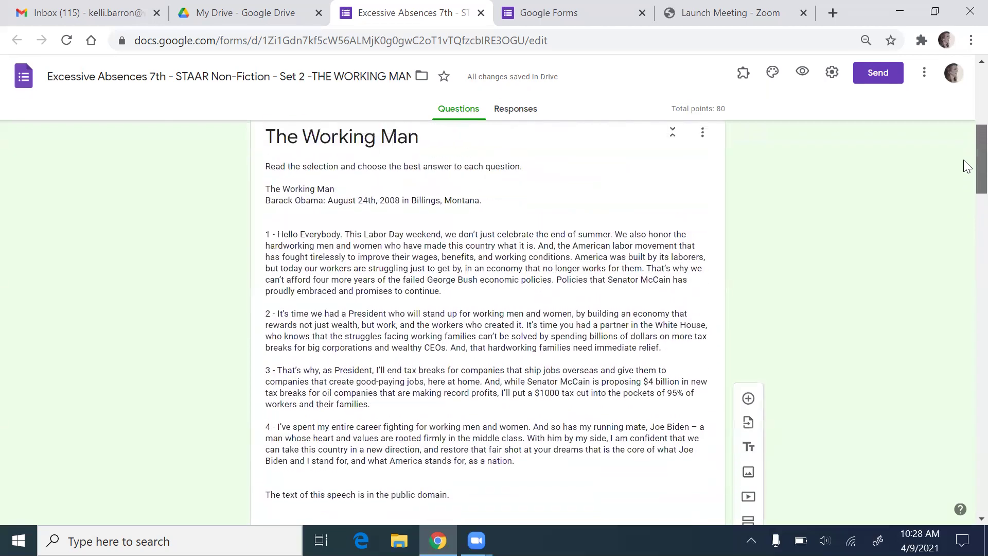
drag(264, 142, 446, 147)
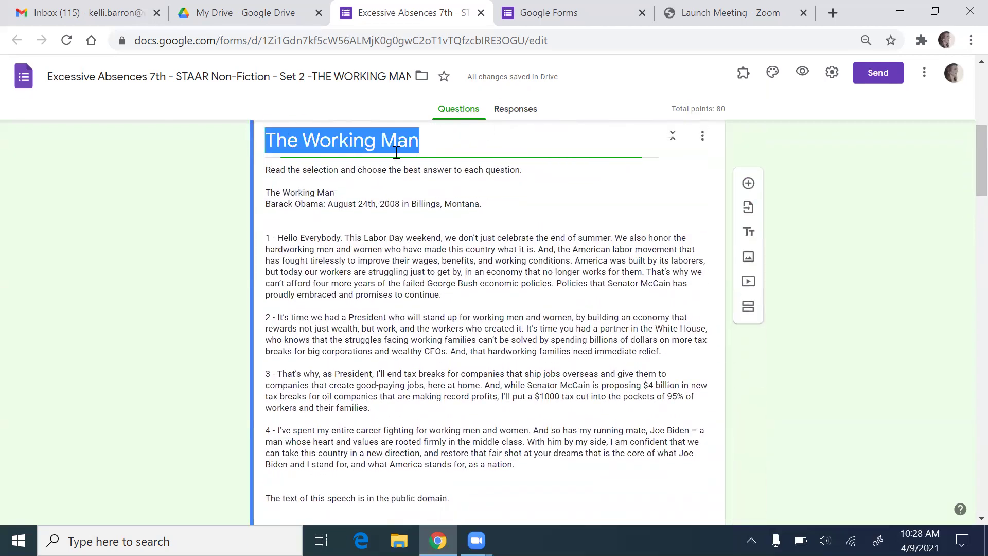
click(426, 207)
key(ctrl+a)
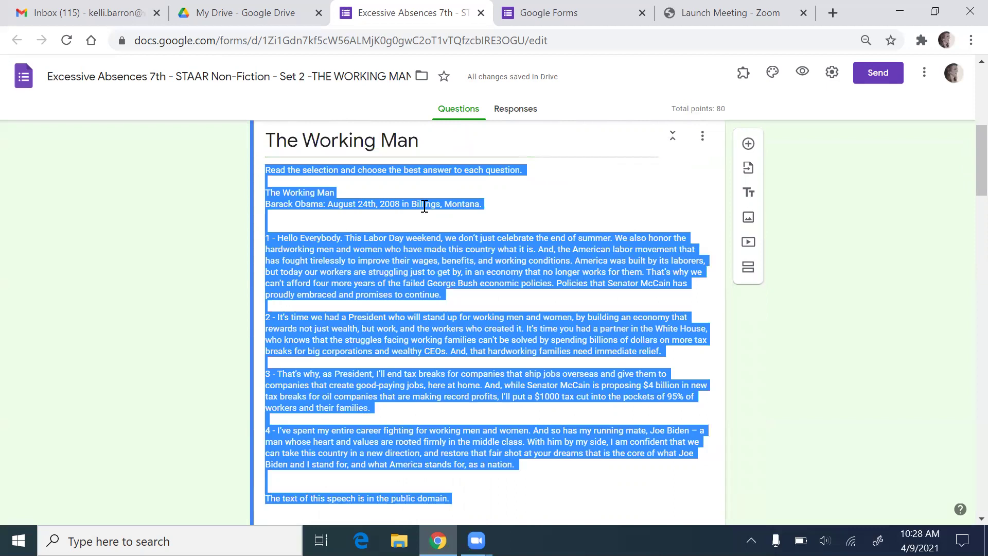
click(547, 304)
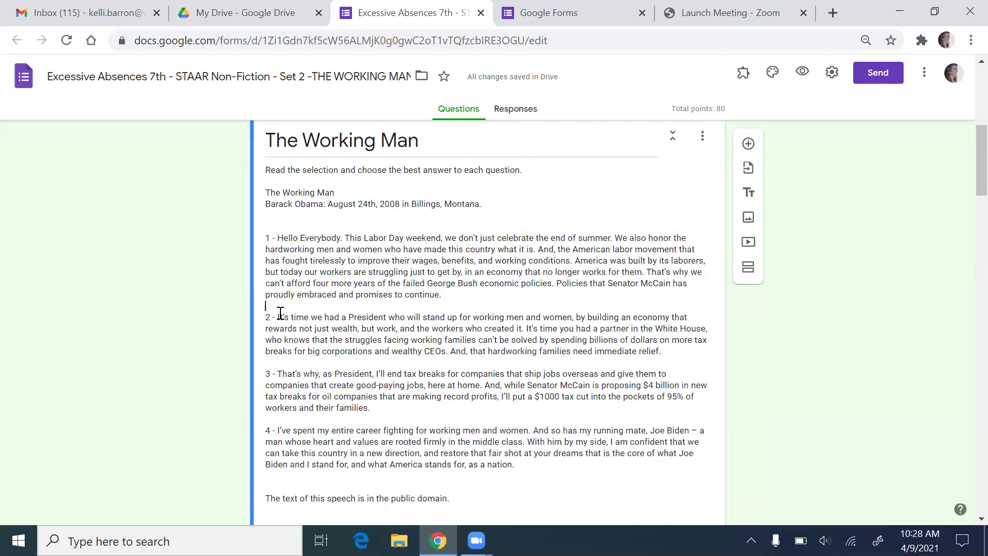
drag(277, 320, 571, 317)
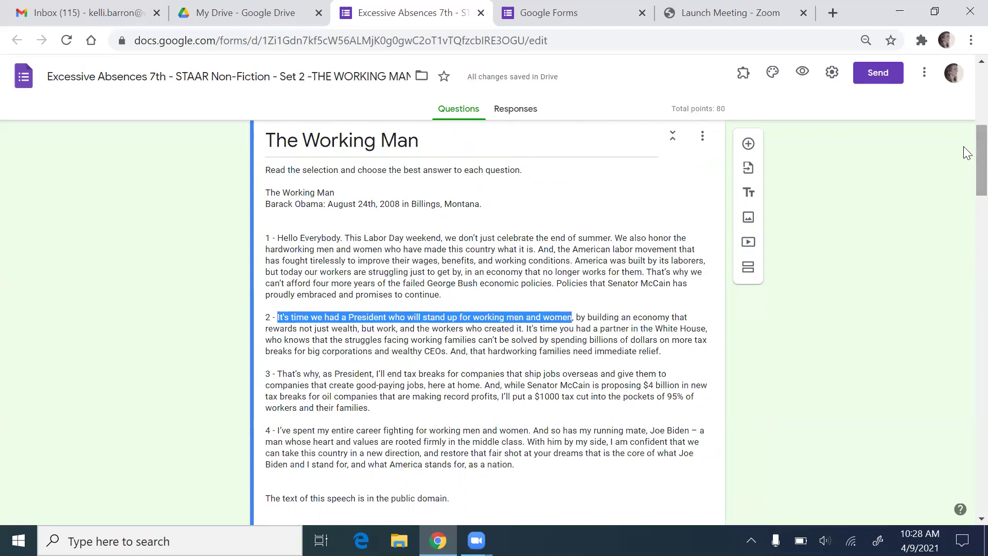
- Compare question #1's answer choices with the highlighted quote in paragraph 2 of the speech
scroll(966, 149, down, 4)
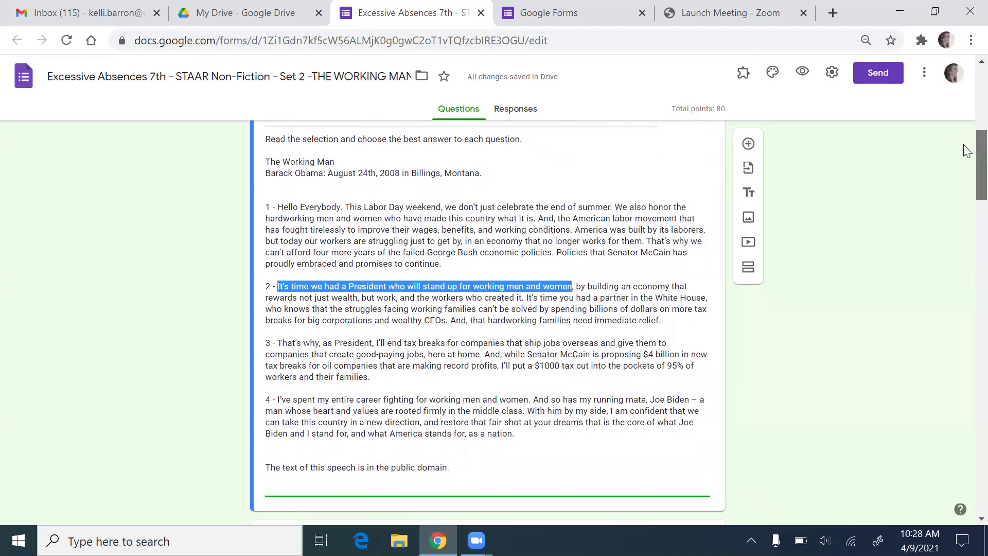
scroll(966, 175, down, 4)
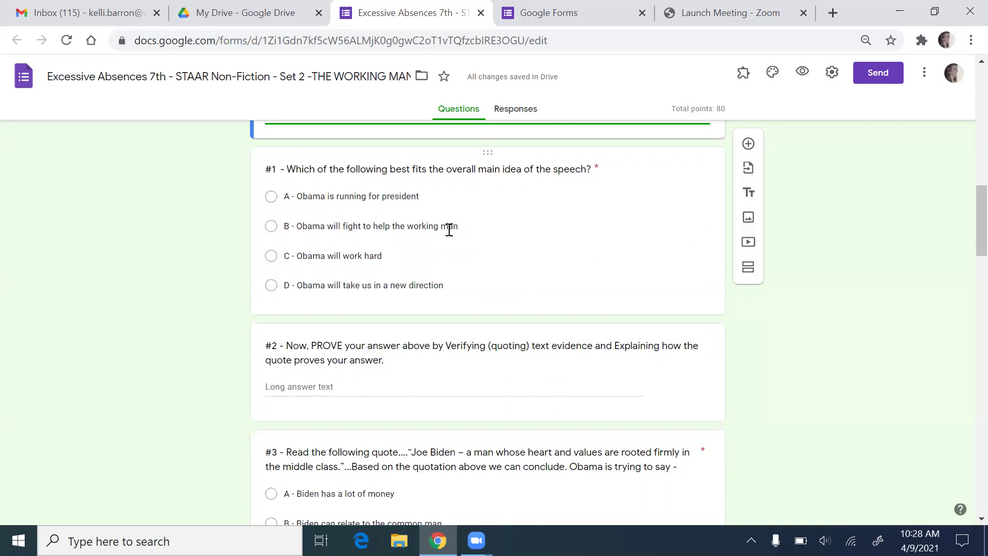
scroll(968, 232, up, 4)
scroll(967, 208, up, 1)
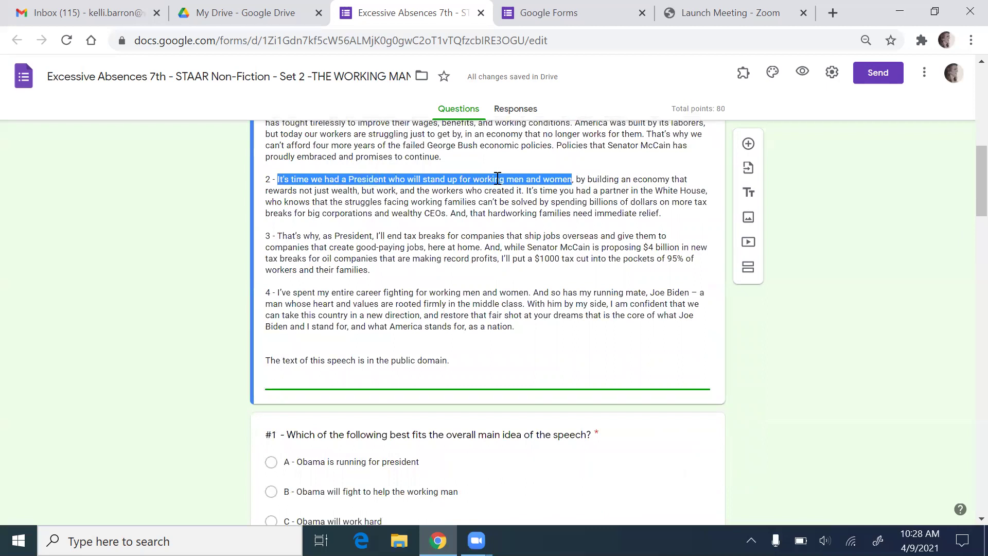
scroll(967, 181, down, 1)
scroll(968, 180, down, 5)
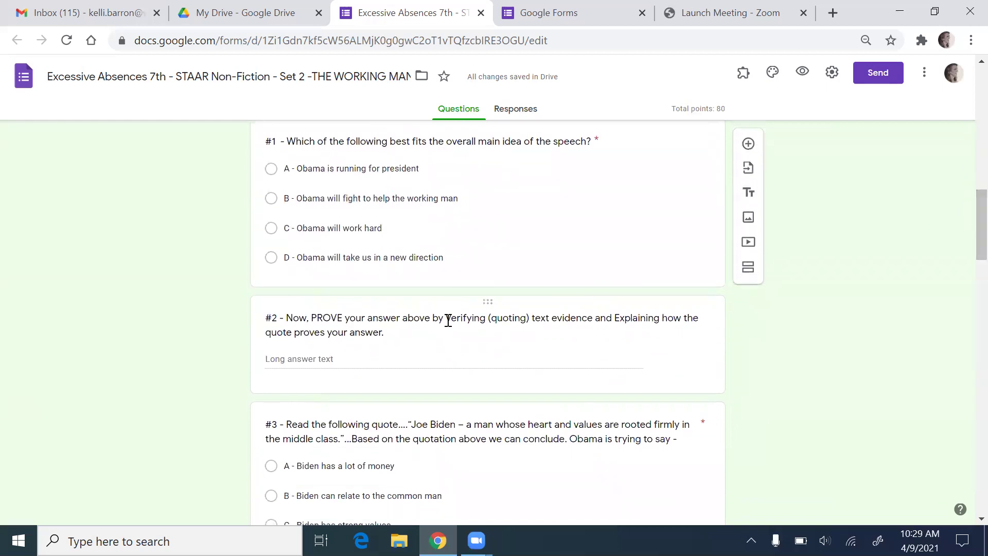
- Review question #2 alongside question #1's choices and select the full question #2 prompt
click(448, 320)
click(477, 327)
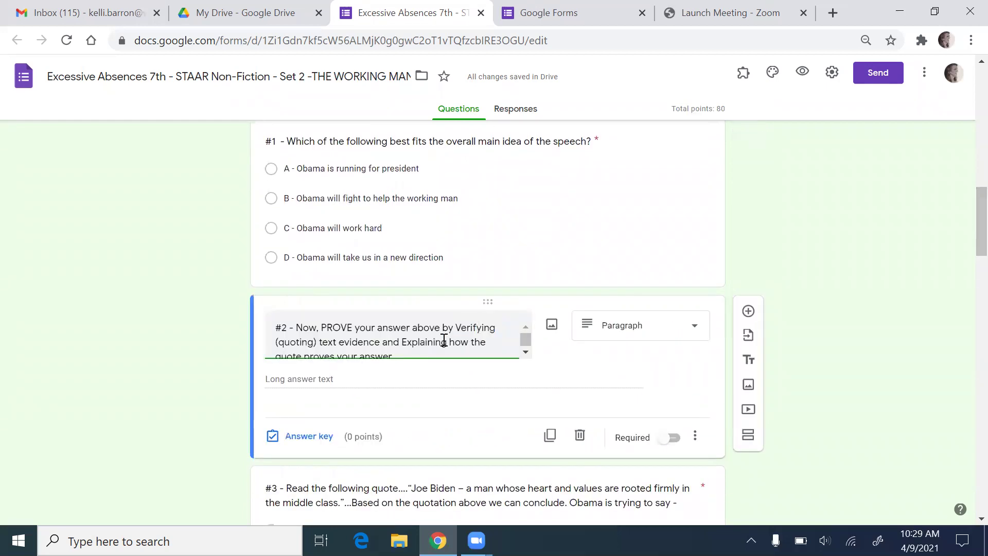
scroll(965, 193, up, 1)
scroll(968, 191, up, 1)
scroll(967, 191, down, 1)
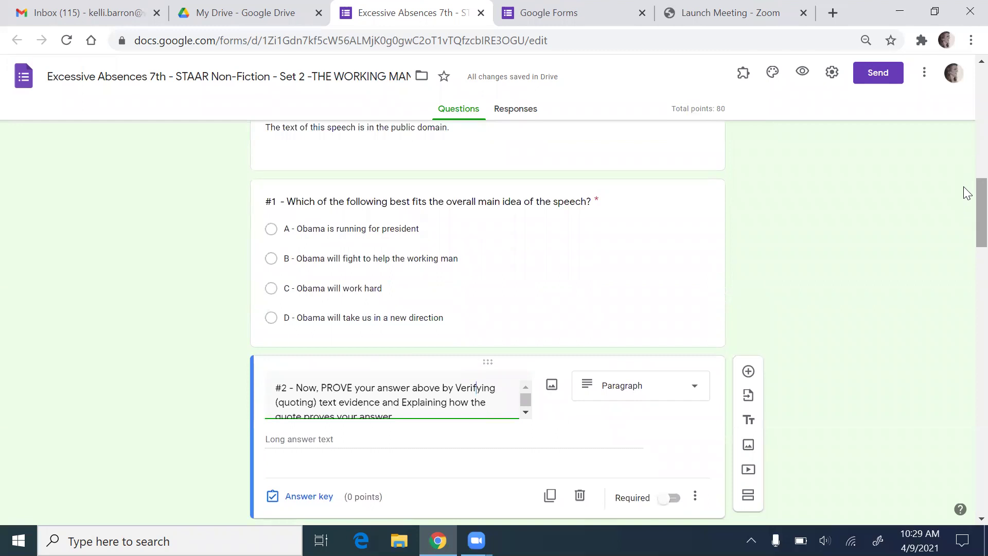
scroll(965, 193, down, 1)
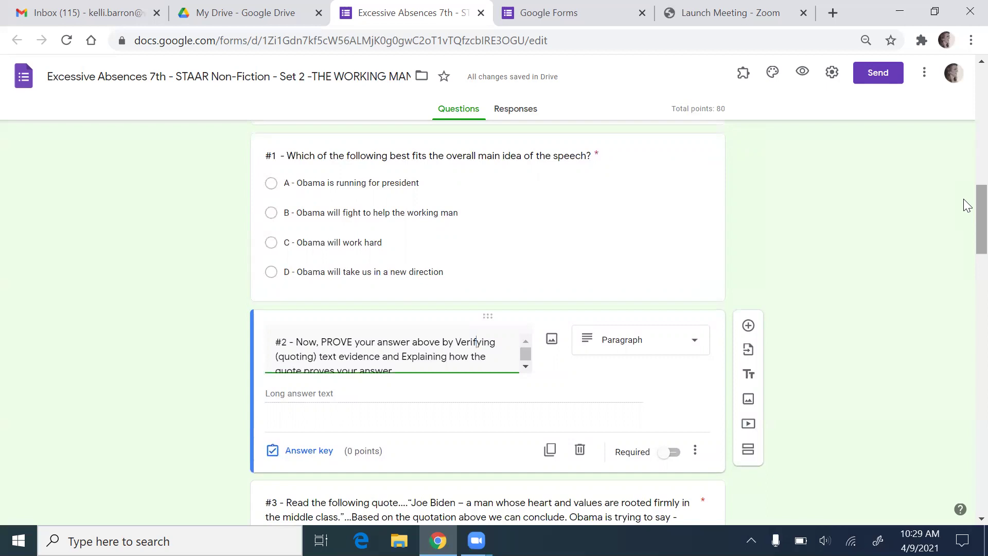
scroll(968, 204, down, 1)
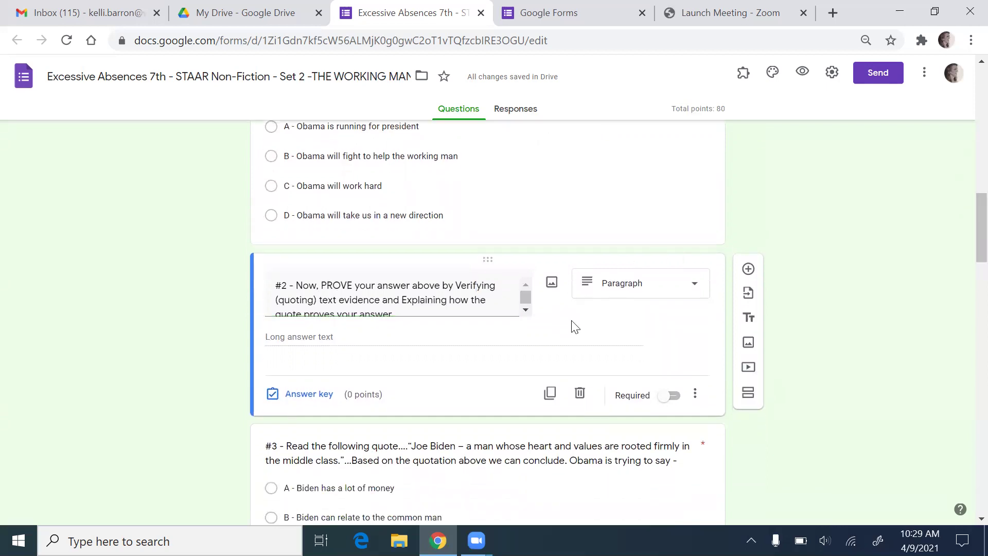
triple_click(481, 293)
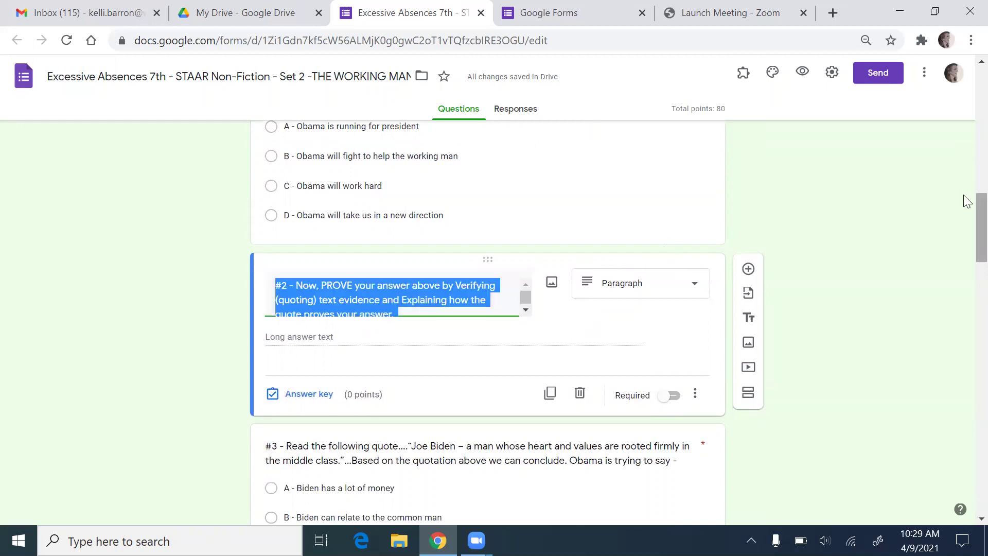
scroll(966, 201, down, 3)
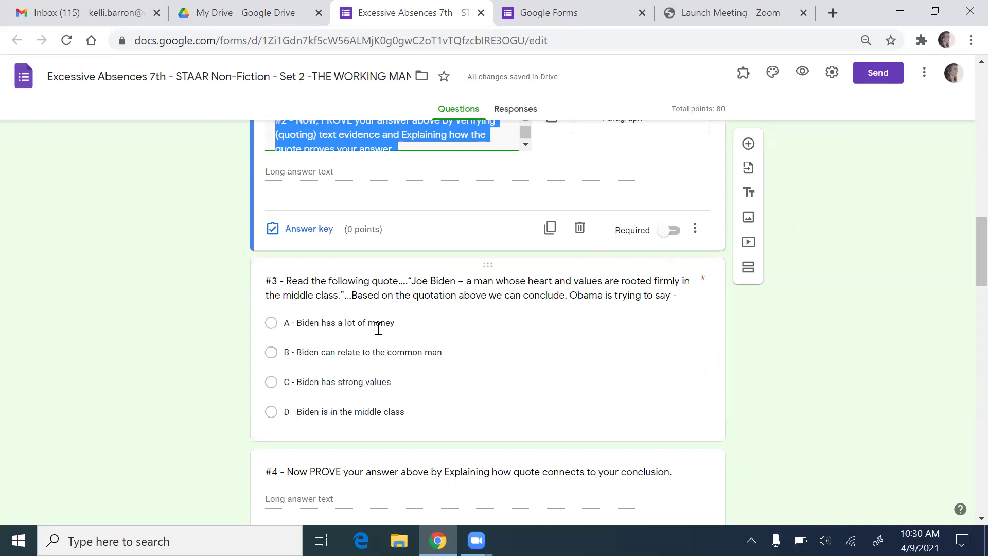
- Examine question #3's quote prompt against choice B, "Biden can relate to the common man"
click(404, 281)
click(436, 238)
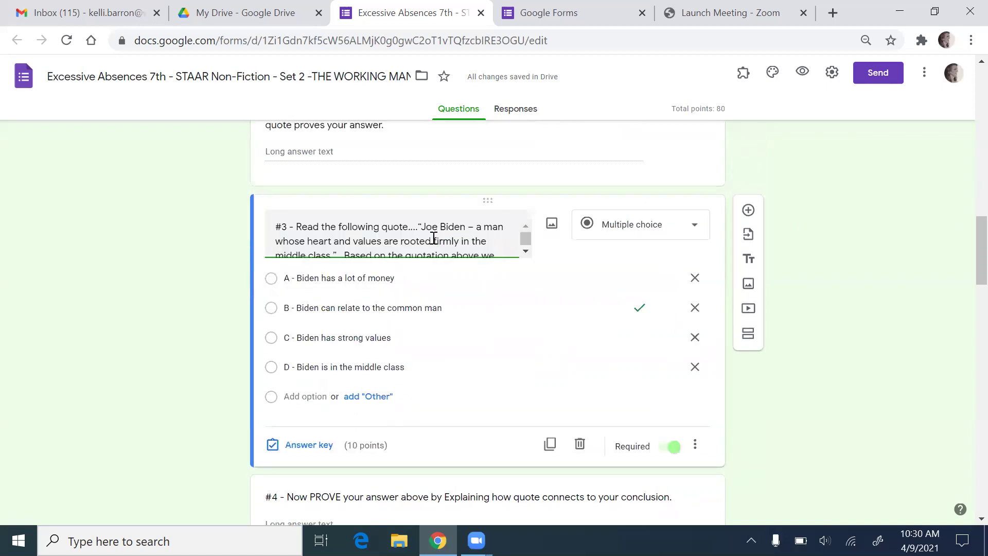
click(410, 305)
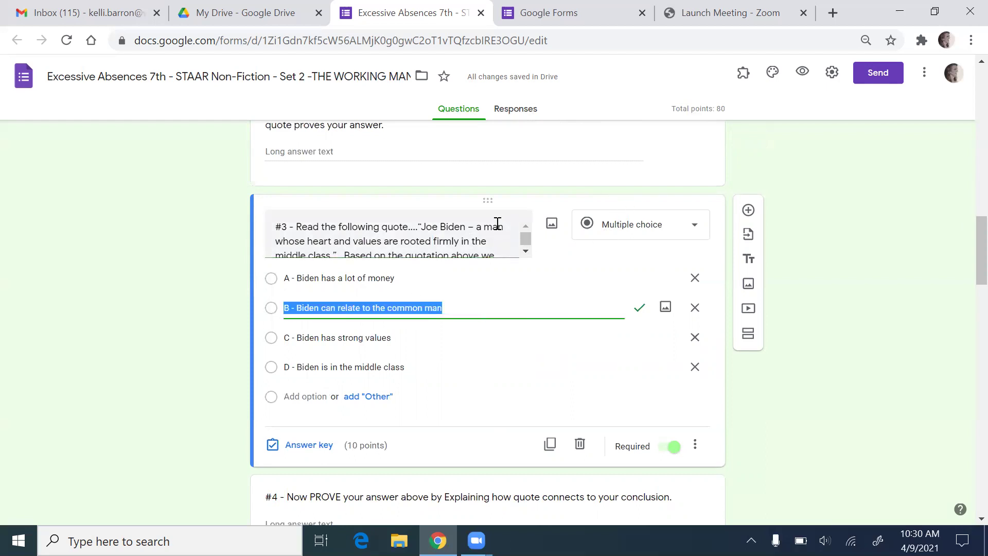
click(496, 223)
click(395, 307)
click(401, 240)
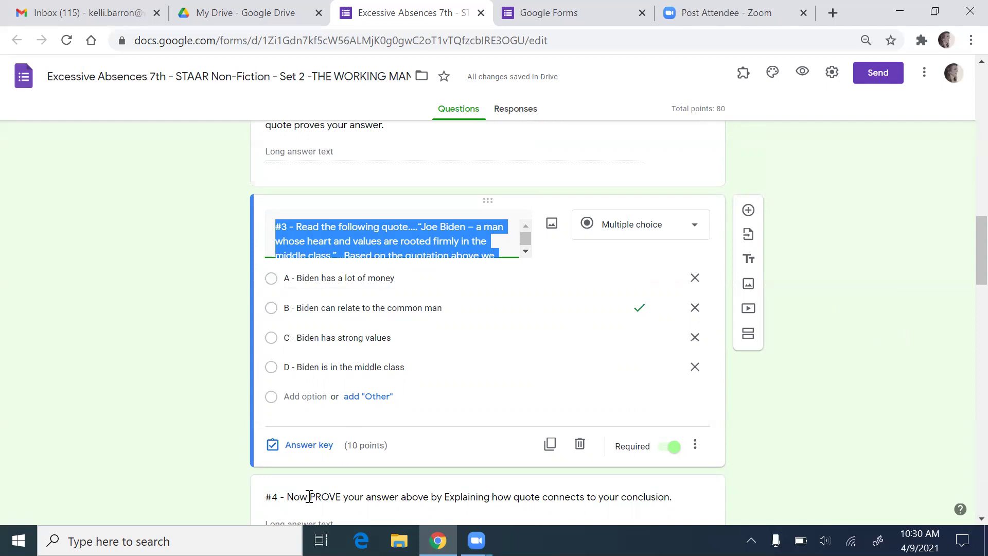
- Check question #4's prompt about explaining the quote against the Joe Biden quotation in question #3
click(326, 497)
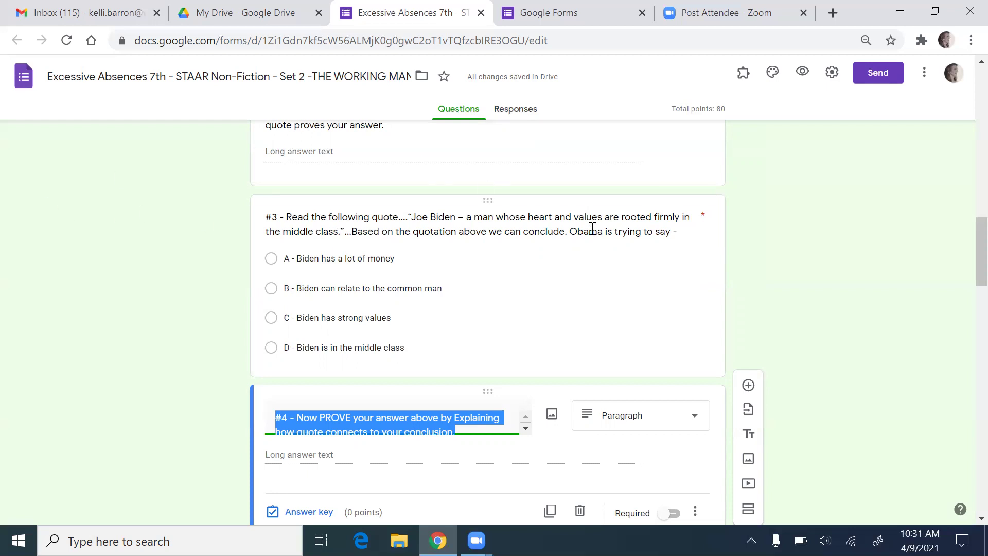
click(629, 226)
click(475, 241)
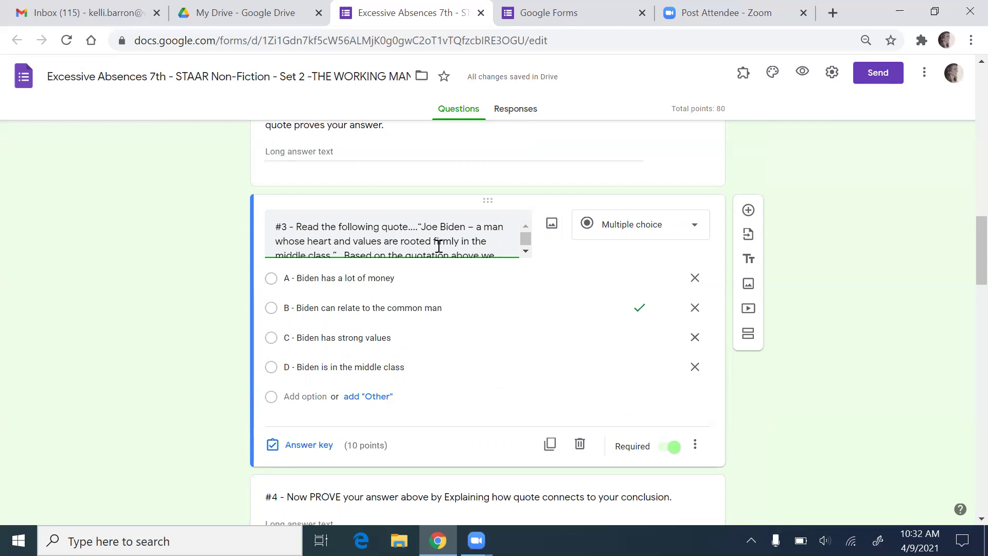
- Replace the word "Explaining" with "Omiting" in question #4's prompt
scroll(965, 242, down, 3)
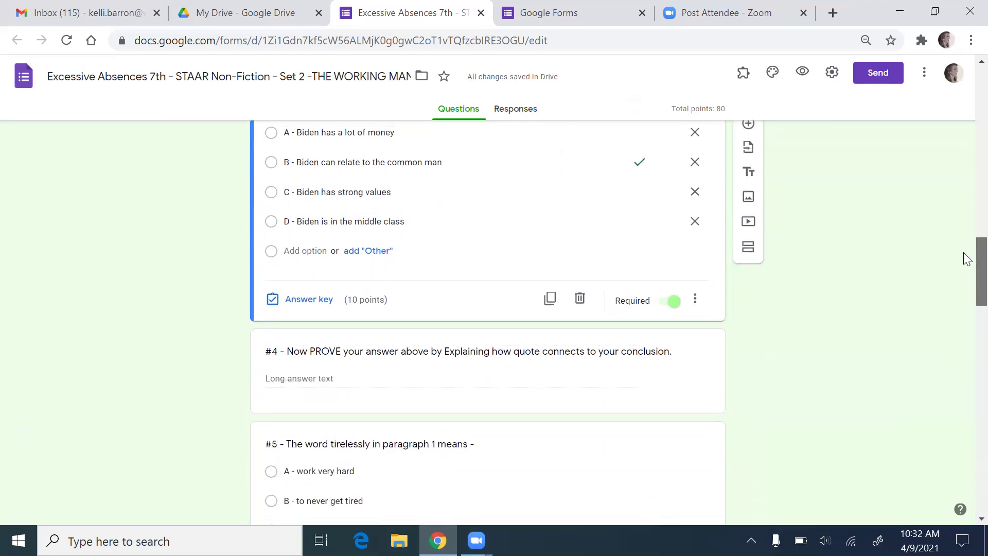
click(448, 322)
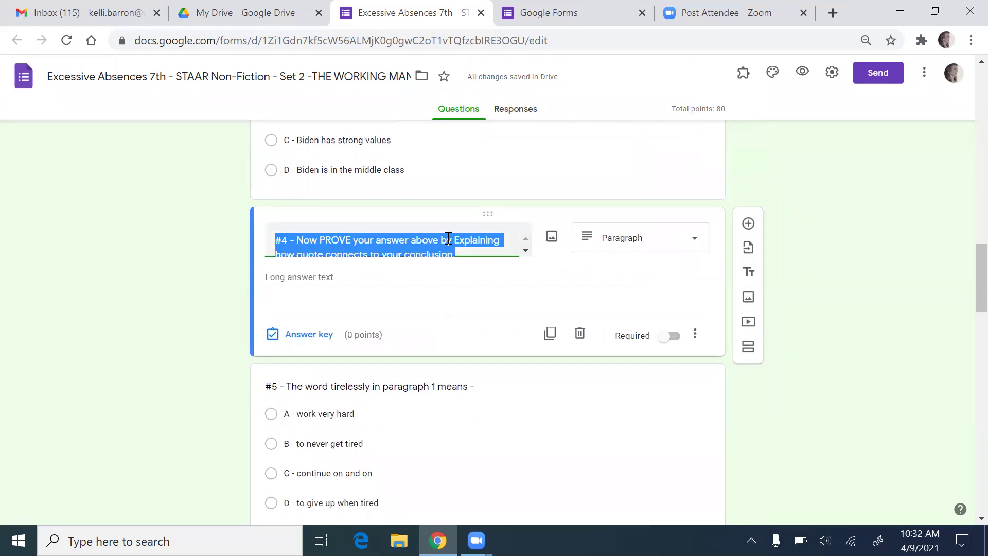
click(476, 241)
double_click(476, 241)
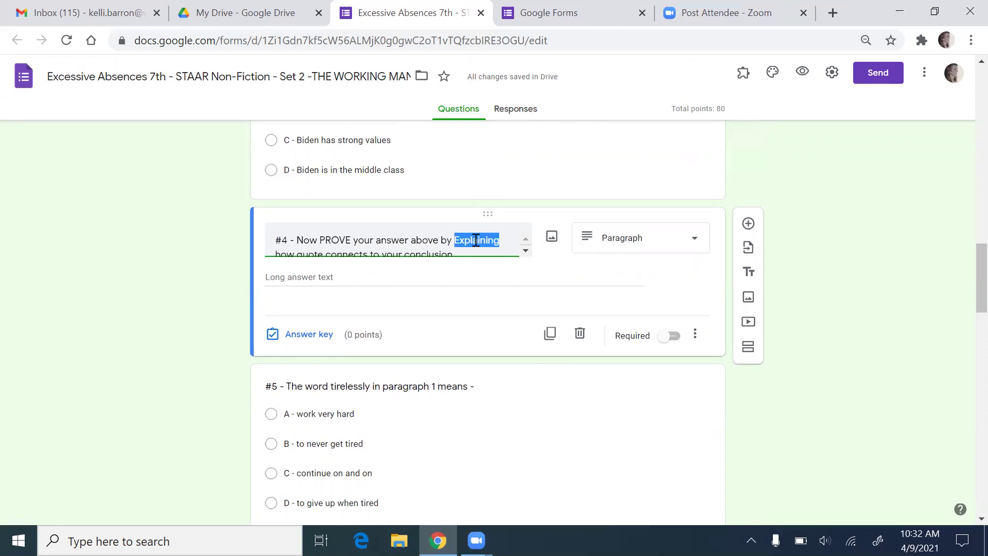
text(Omiting)
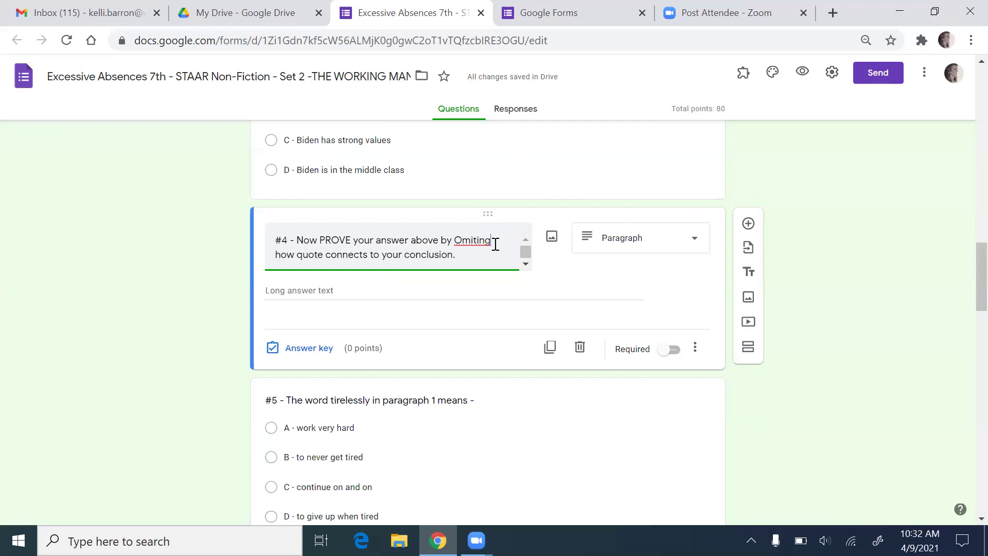
- Look over questions #5 to #7 and return to question #4
scroll(968, 267, down, 1)
scroll(968, 267, down, 5)
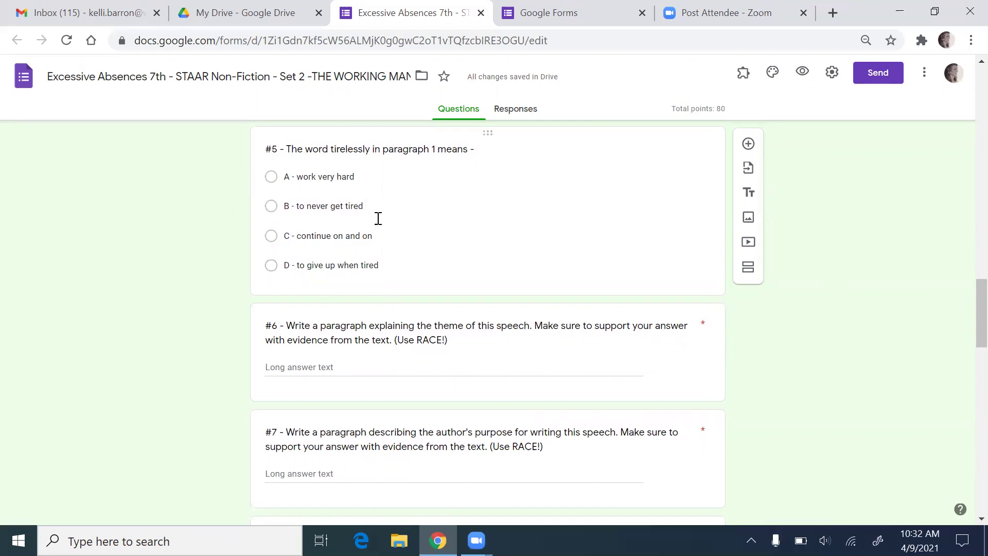
scroll(965, 309, up, 9)
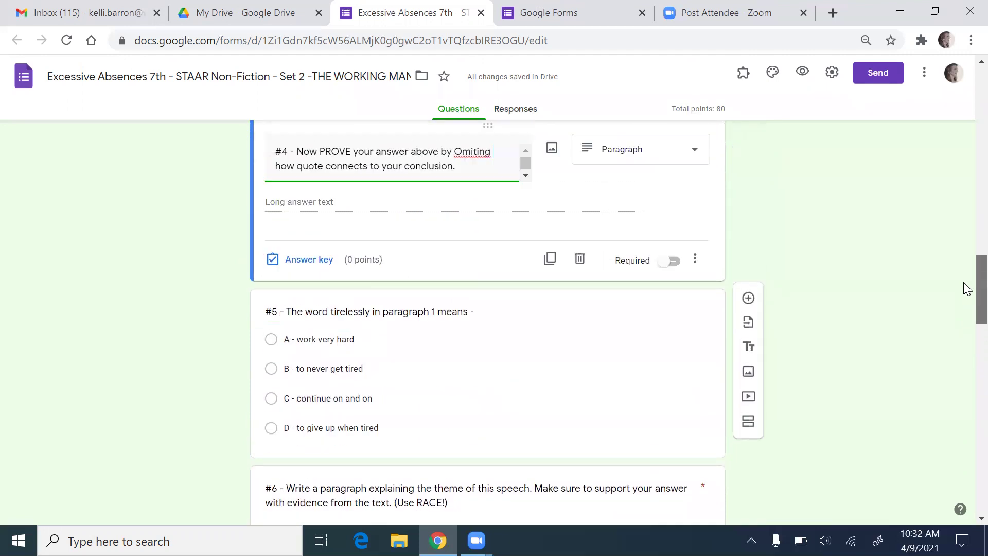
- Examine the context of "tirelessly" in paragraph 1, highlighting the American labor movement sentence and the phrase "hardworking men and women"
scroll(966, 241, up, 10)
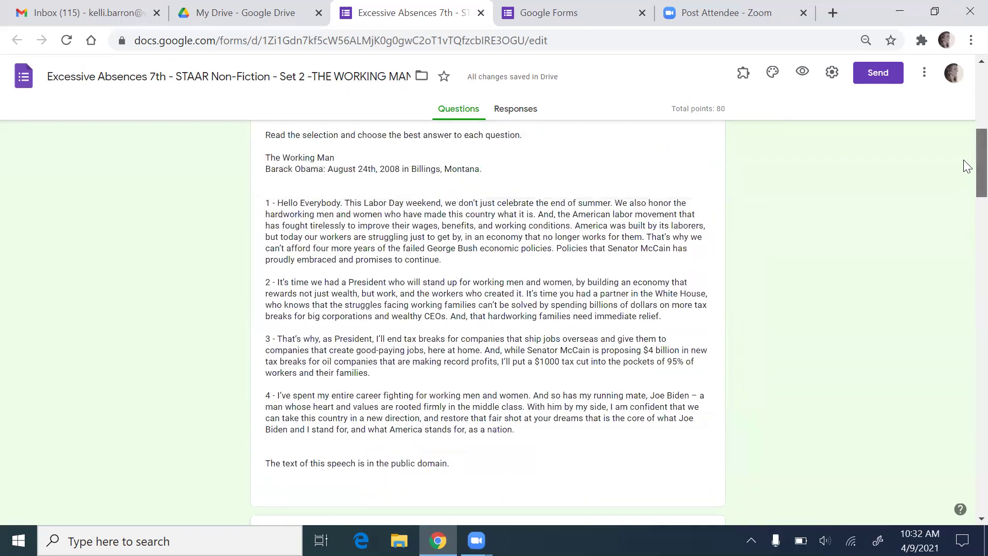
scroll(963, 163, down, 1)
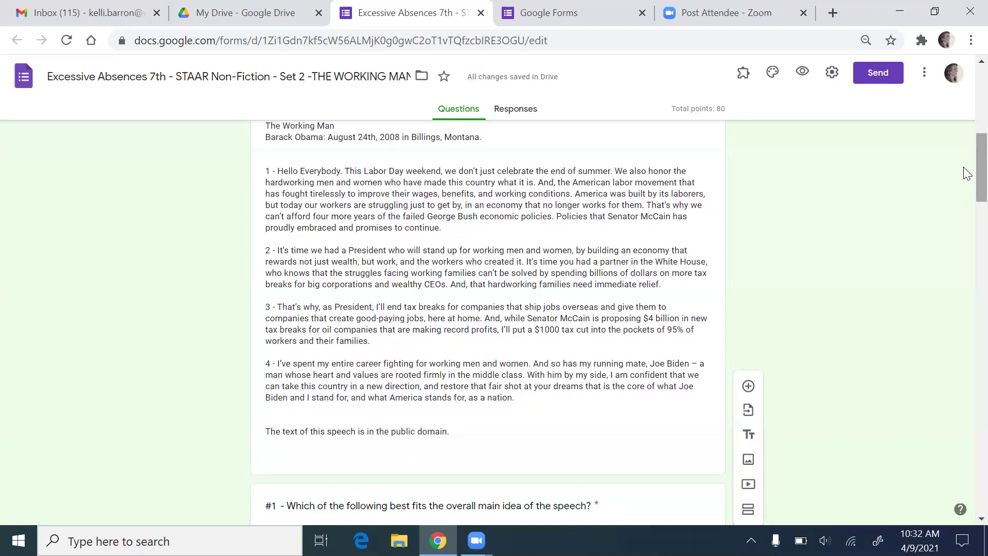
click(542, 185)
drag(540, 184, 574, 198)
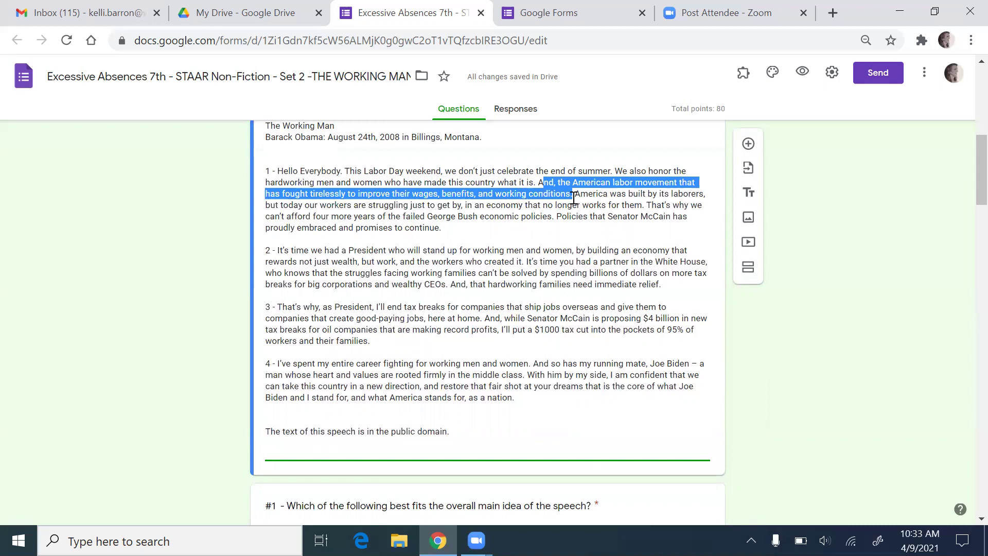
click(650, 171)
drag(615, 171, 345, 194)
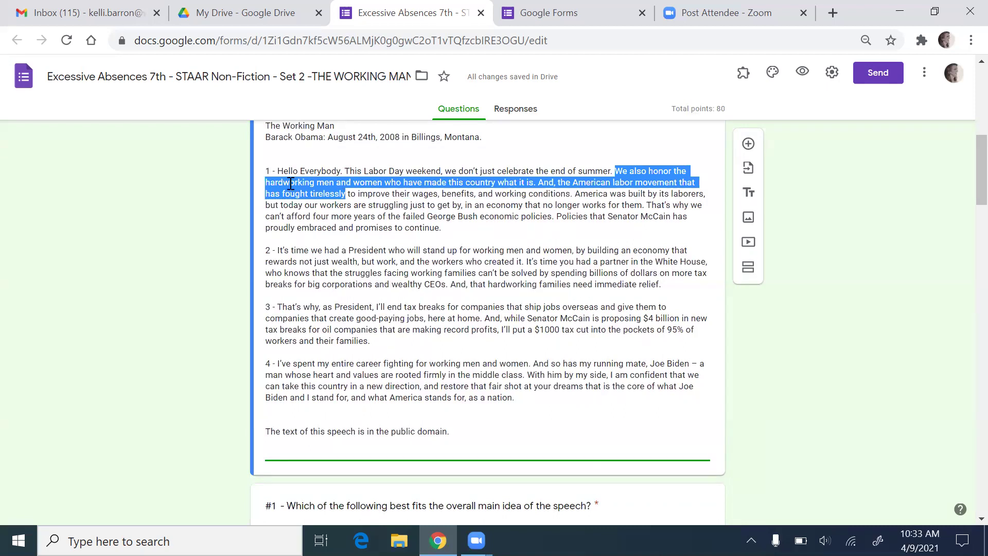
click(270, 178)
drag(265, 180, 382, 182)
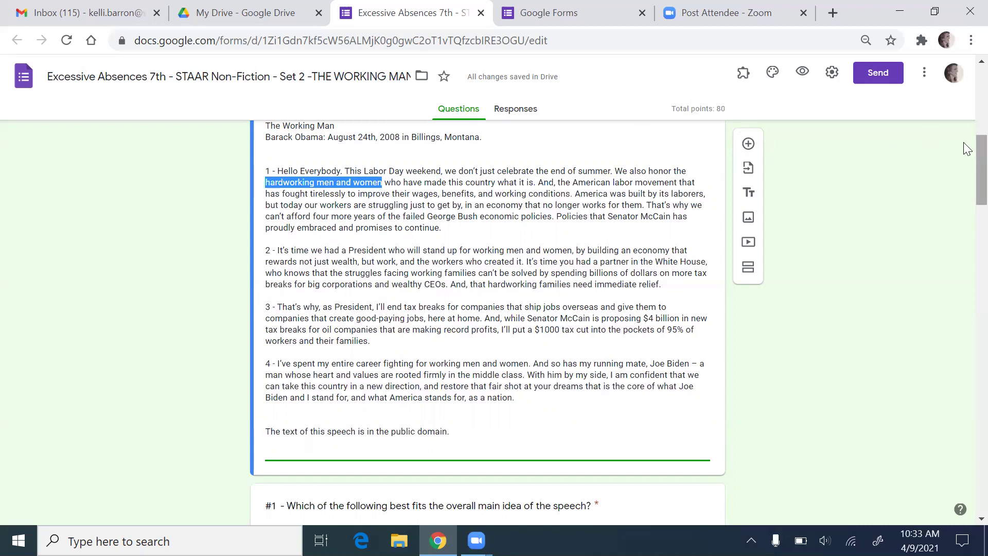
- Check question #5's choice B, "to never get tired", against the speech text
scroll(966, 213, down, 8)
scroll(968, 216, down, 7)
scroll(964, 272, down, 1)
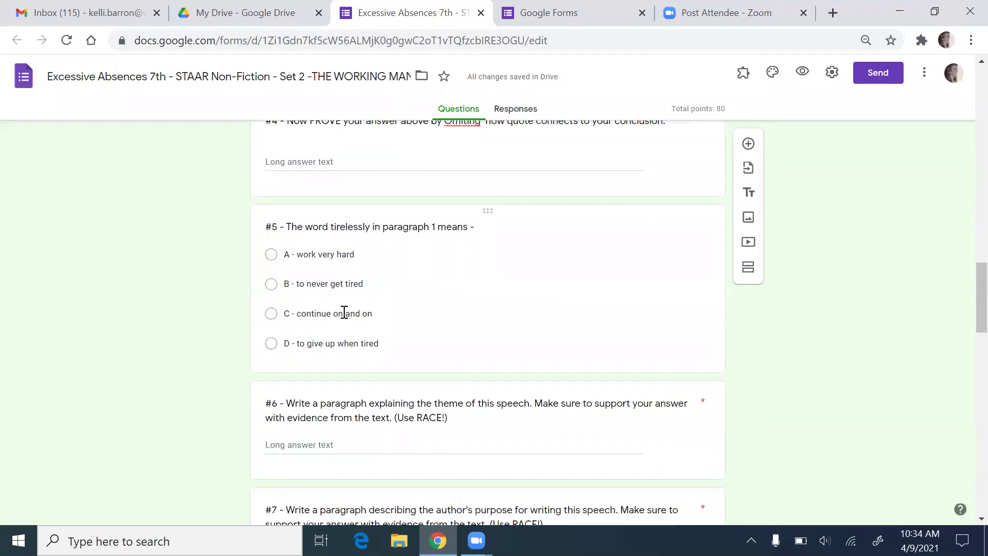
click(287, 285)
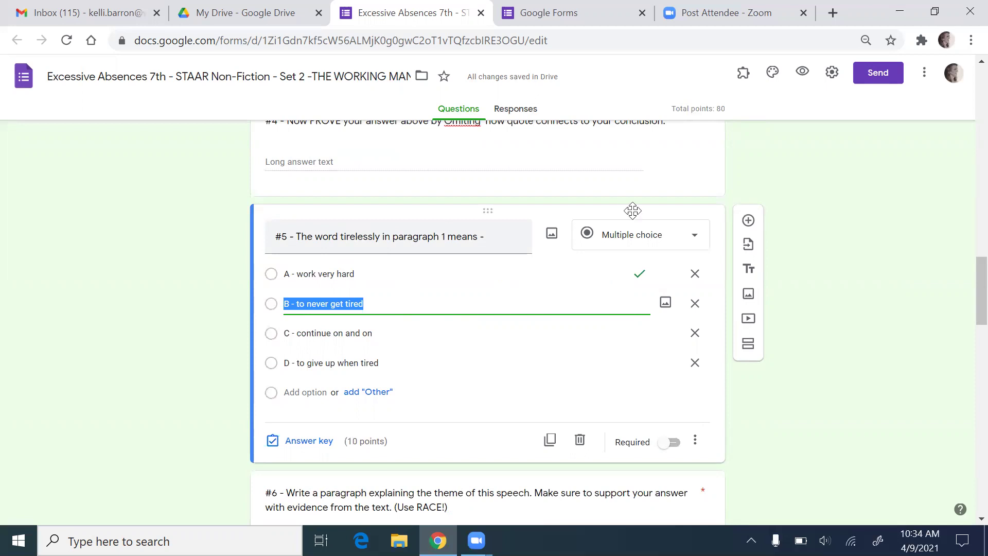
scroll(970, 291, up, 5)
scroll(967, 247, up, 10)
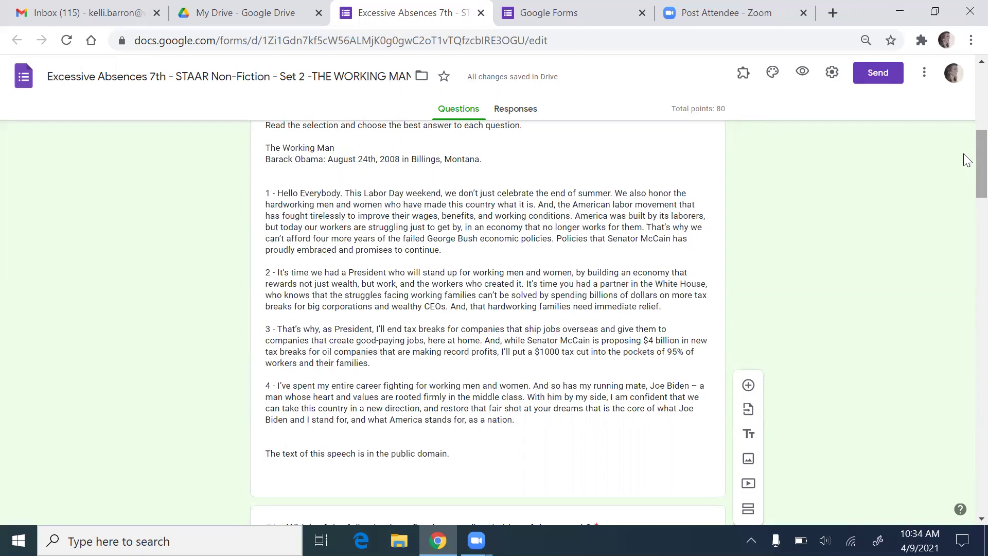
- Compare question #5's choices D, B and C with choice A, "work very hard"
drag(964, 155, 964, 275)
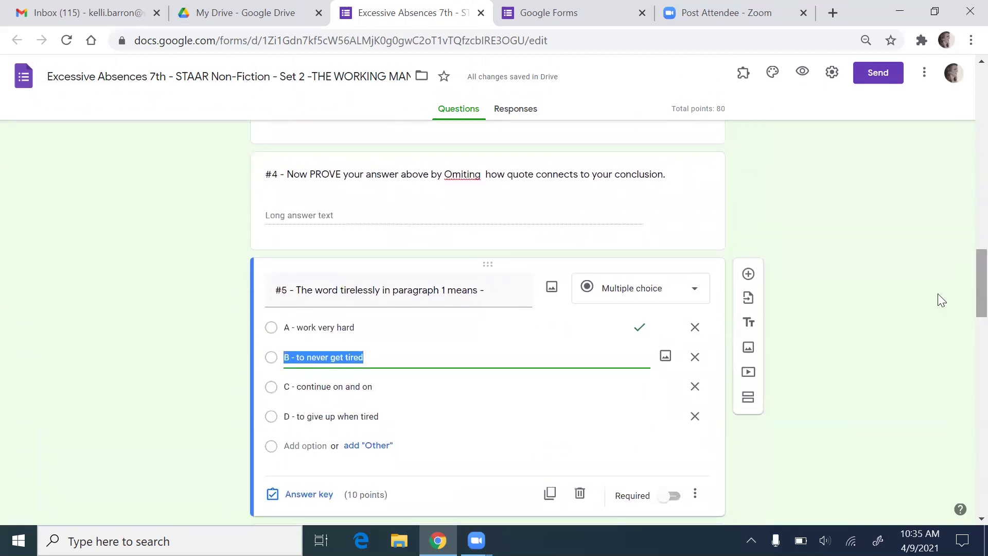
click(340, 416)
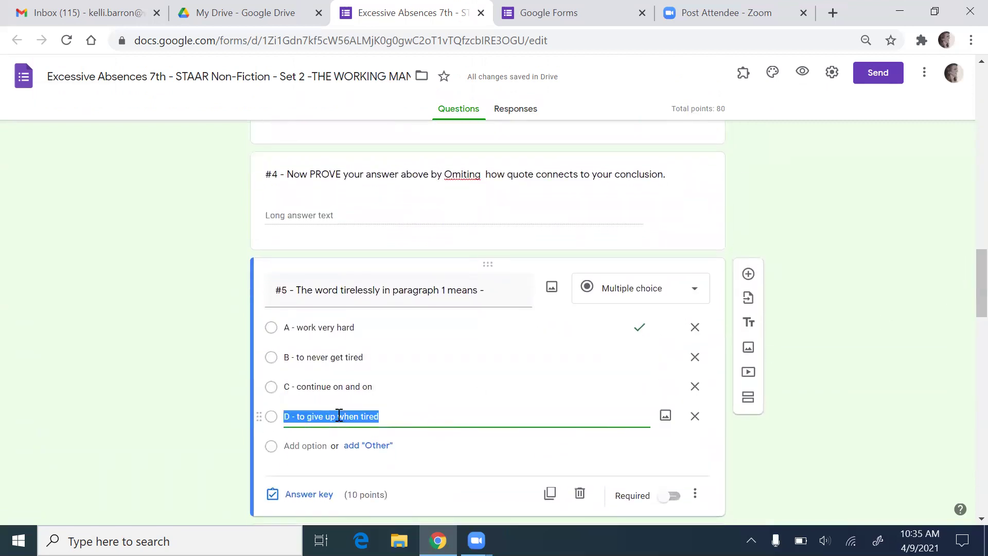
click(334, 357)
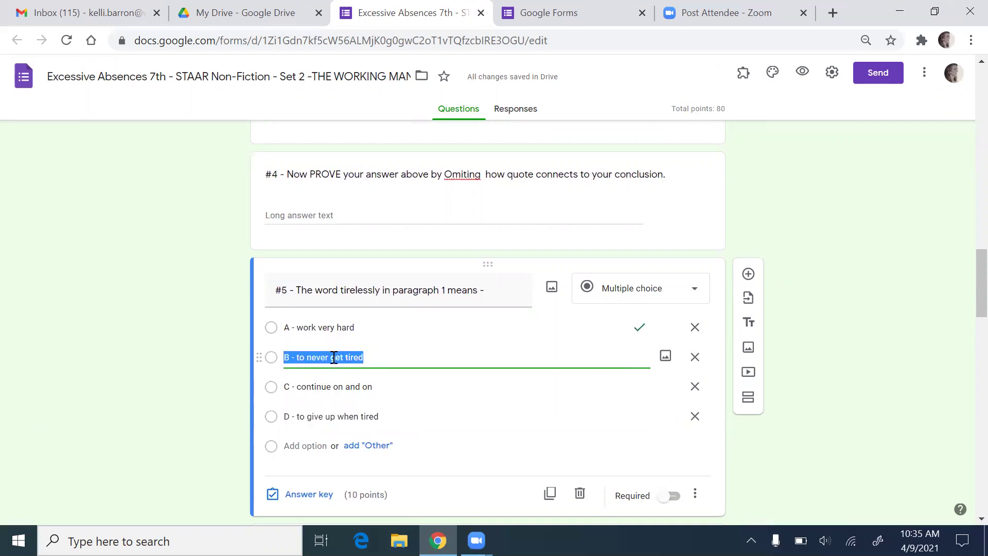
click(331, 327)
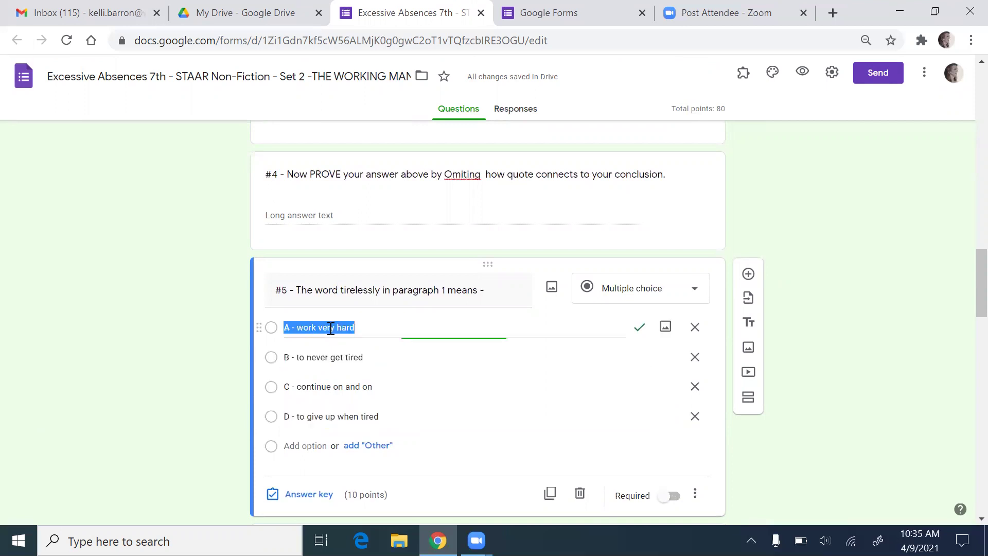
click(341, 392)
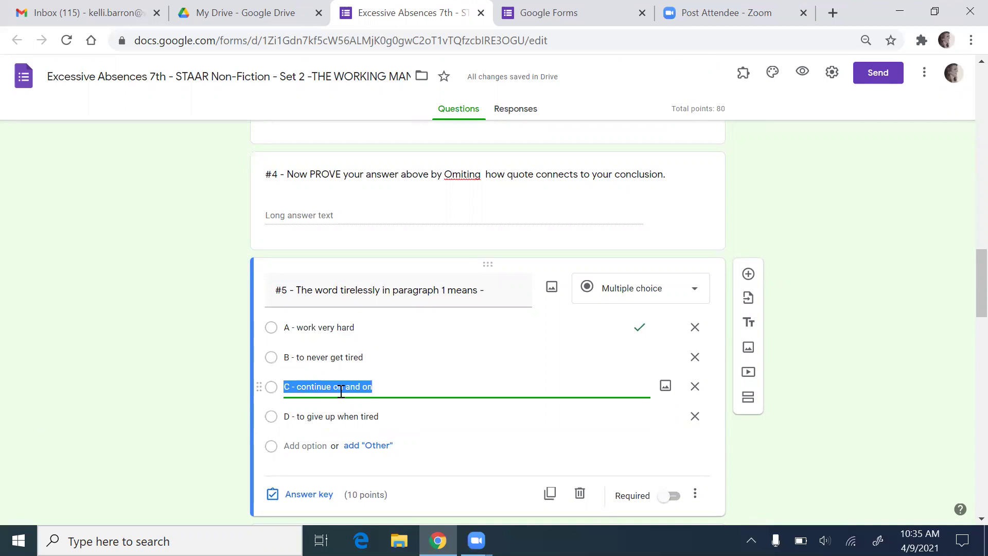
click(324, 330)
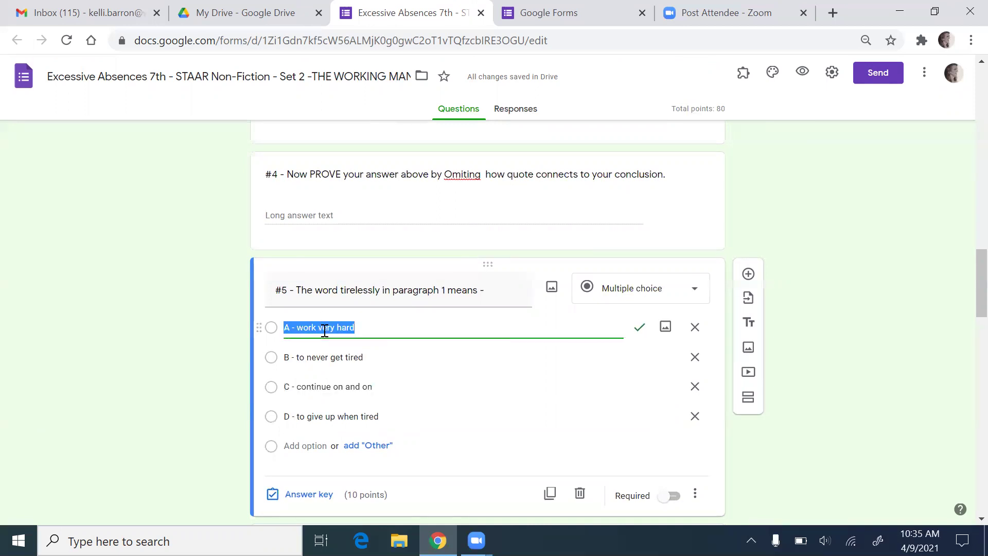
- Highlight "hardworking men and women" in paragraph 1 as the context clue for question #5
drag(967, 291, 963, 154)
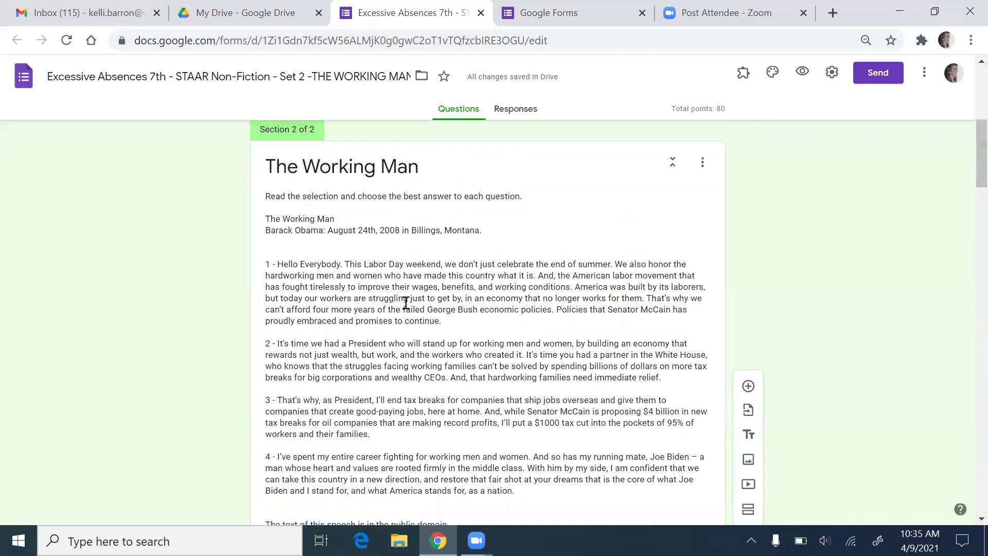
triple_click(567, 278)
click(284, 282)
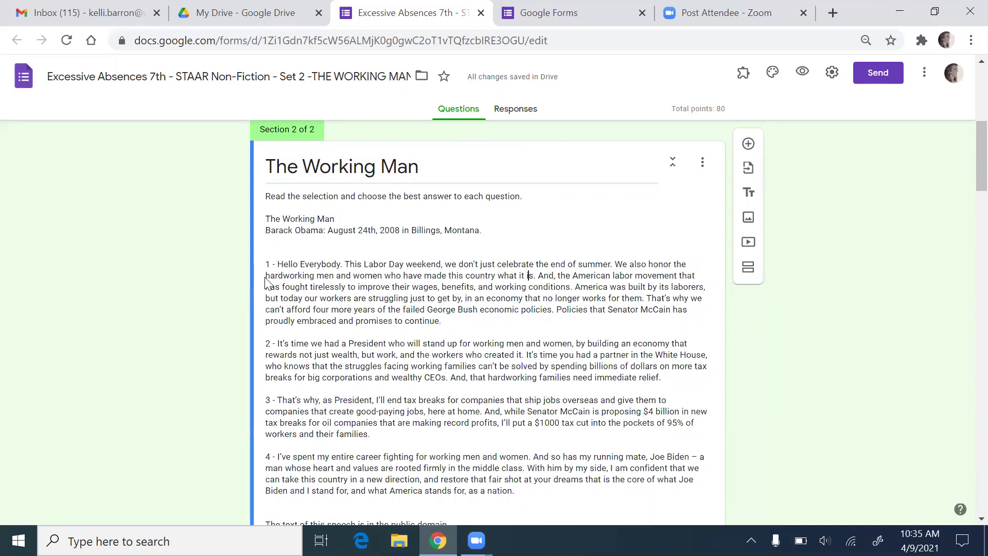
drag(266, 276, 385, 280)
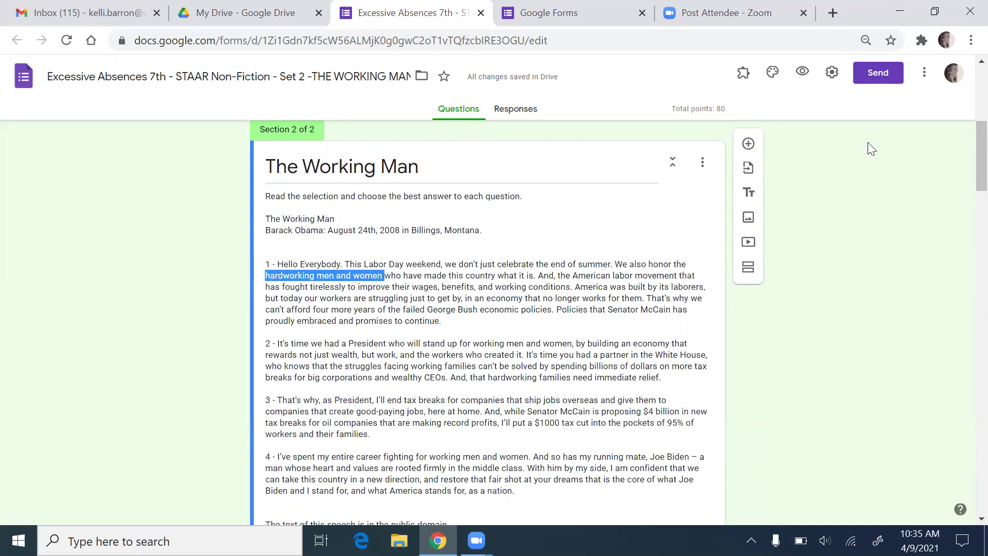
- Examine the paragraph prompts of question #6 on theme and question #7 on author's purpose, including the "Use RACE!" instruction
scroll(965, 184, down, 3)
scroll(963, 183, down, 9)
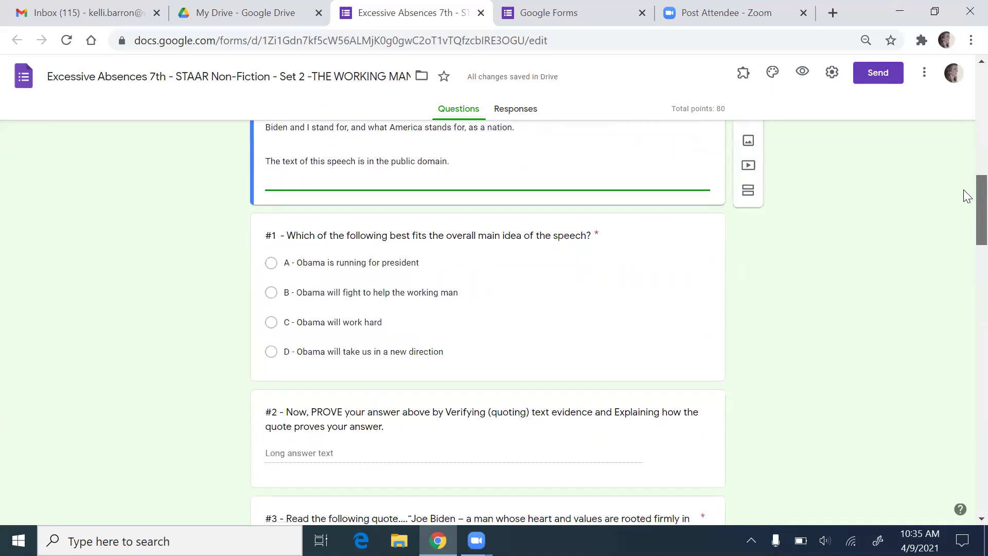
drag(964, 235, 965, 327)
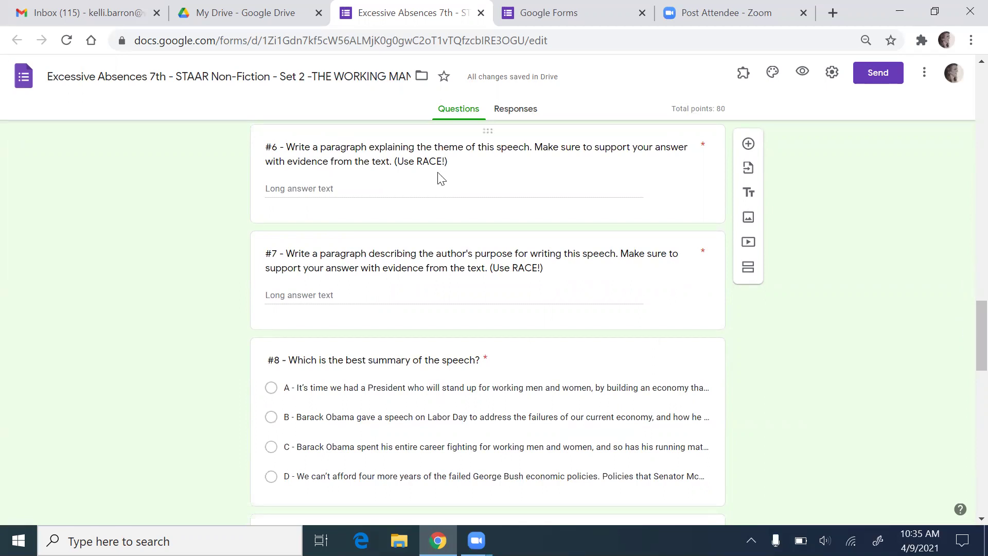
click(423, 162)
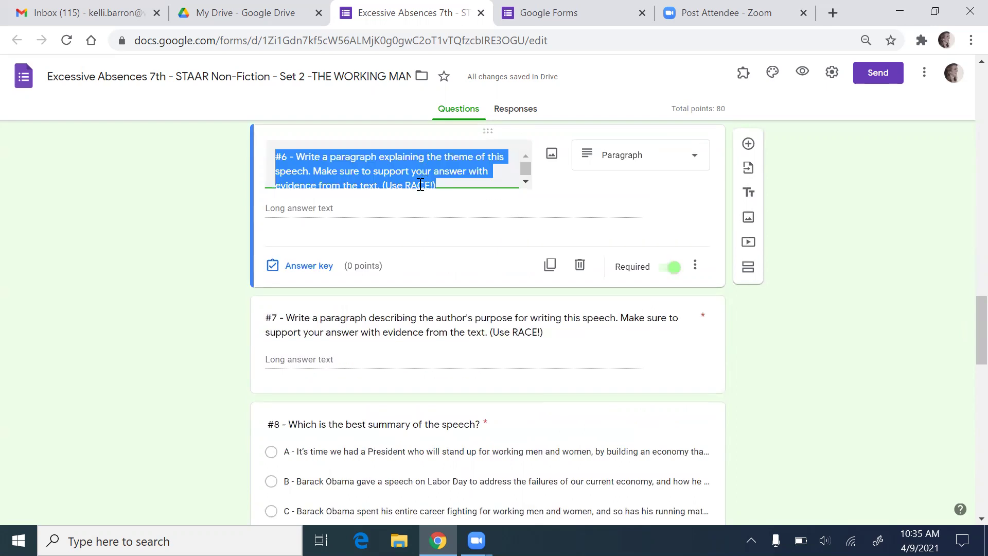
click(413, 183)
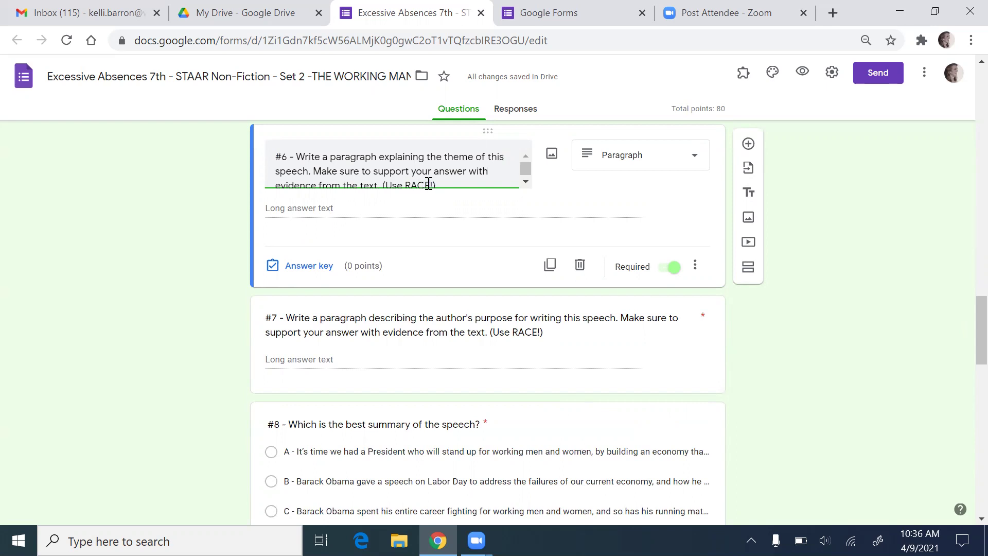
click(420, 206)
triple_click(419, 178)
click(482, 322)
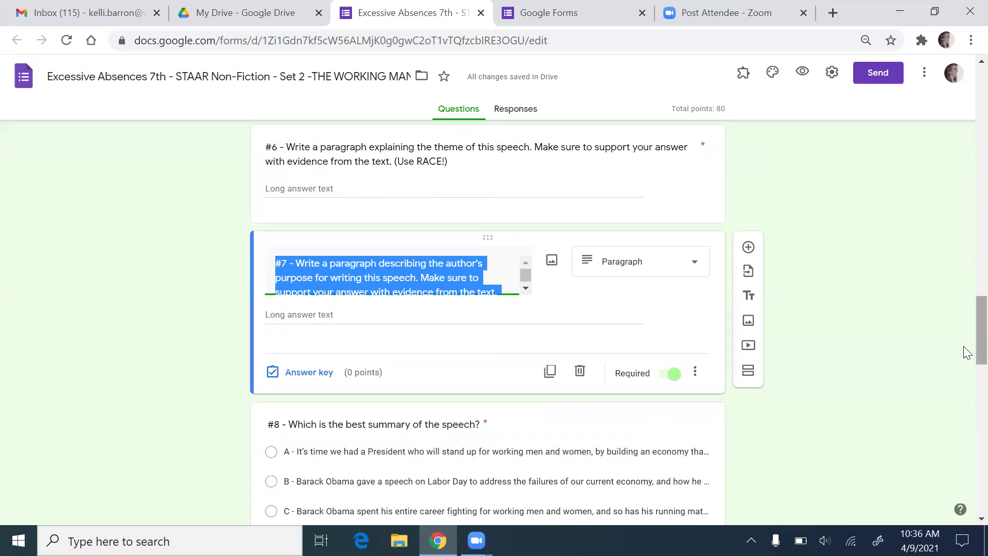
- Review the speech for theme evidence, highlighting sentences in paragraph 2 and the opening sentence of paragraph 3
drag(981, 346, 967, 184)
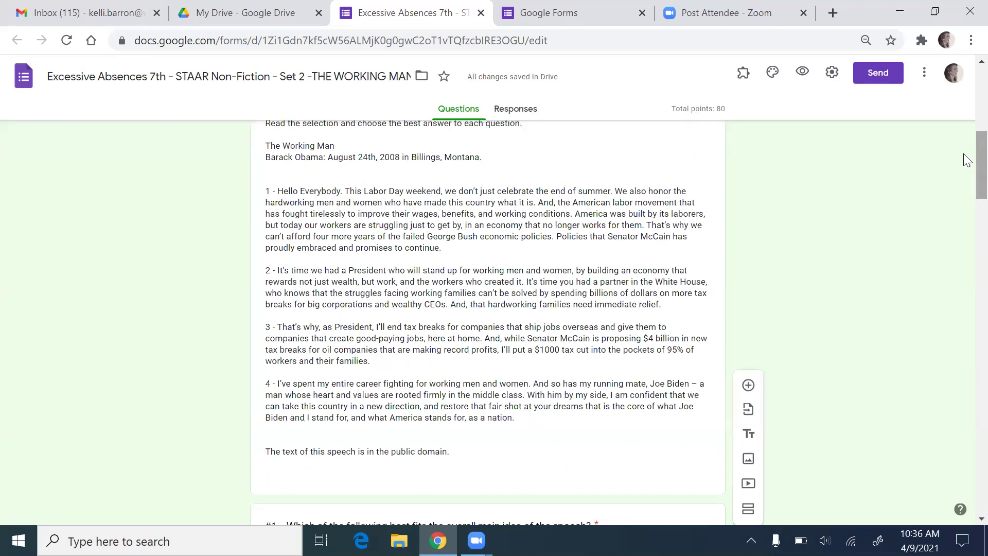
drag(964, 146, 963, 278)
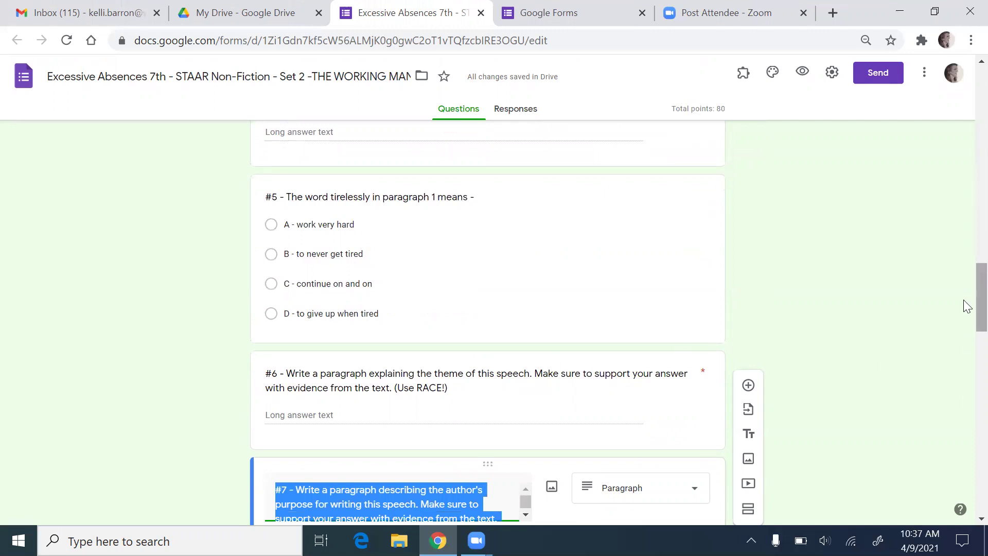
drag(966, 303, 967, 178)
scroll(464, 202, down, 1)
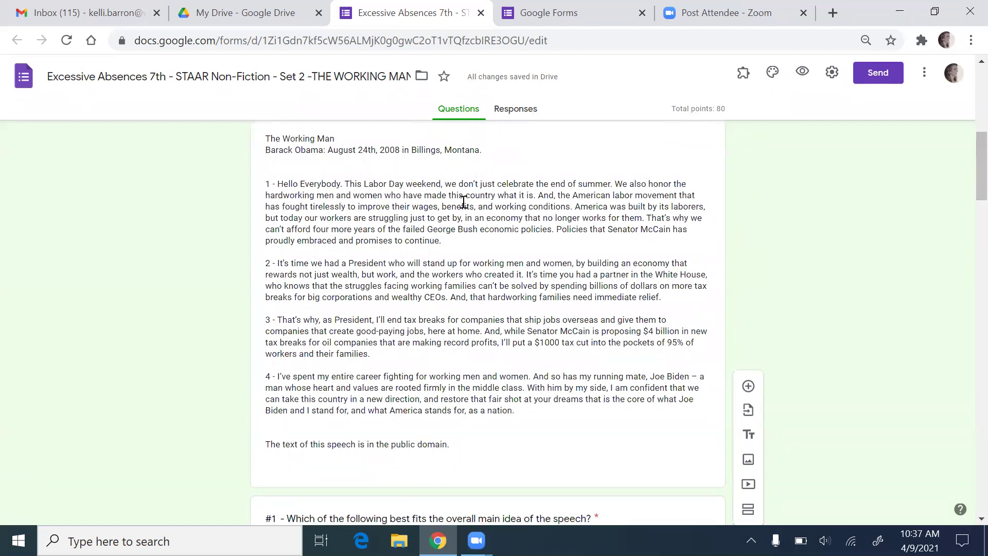
click(278, 263)
drag(279, 263, 526, 276)
click(532, 315)
click(528, 278)
drag(530, 281, 676, 305)
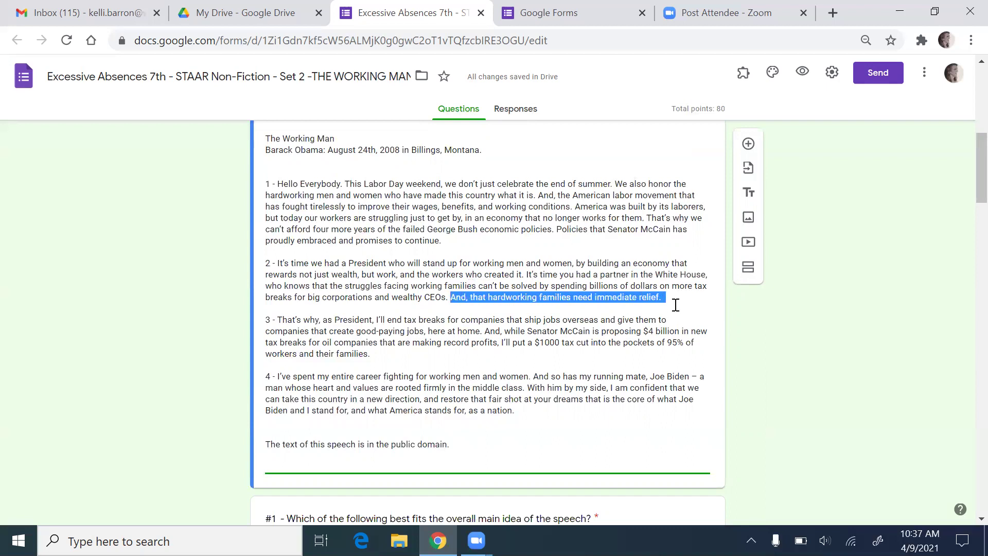
drag(278, 320, 480, 329)
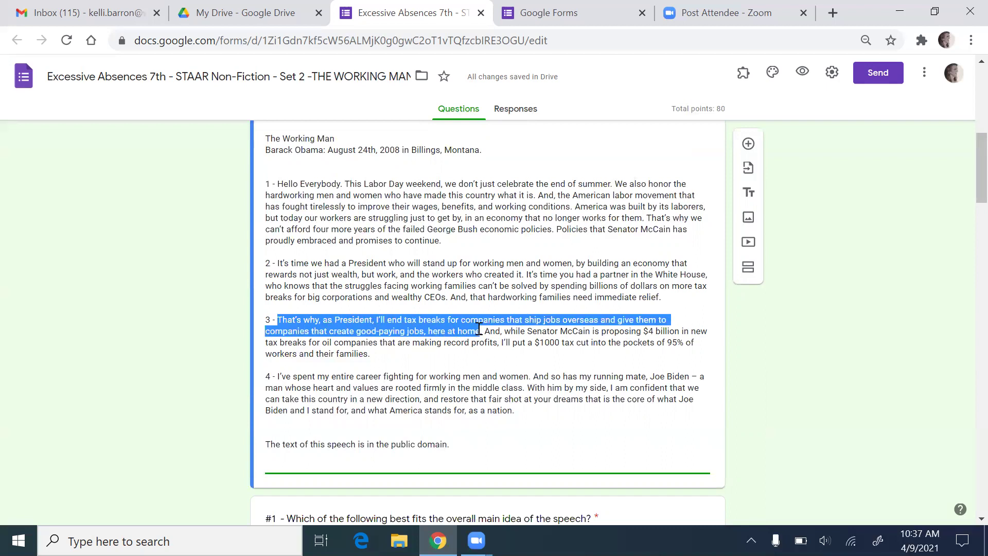
- Highlight the paragraph 2 passages on "a partner in the White House" and "hardworking families need immediate relief" as evidence
click(672, 288)
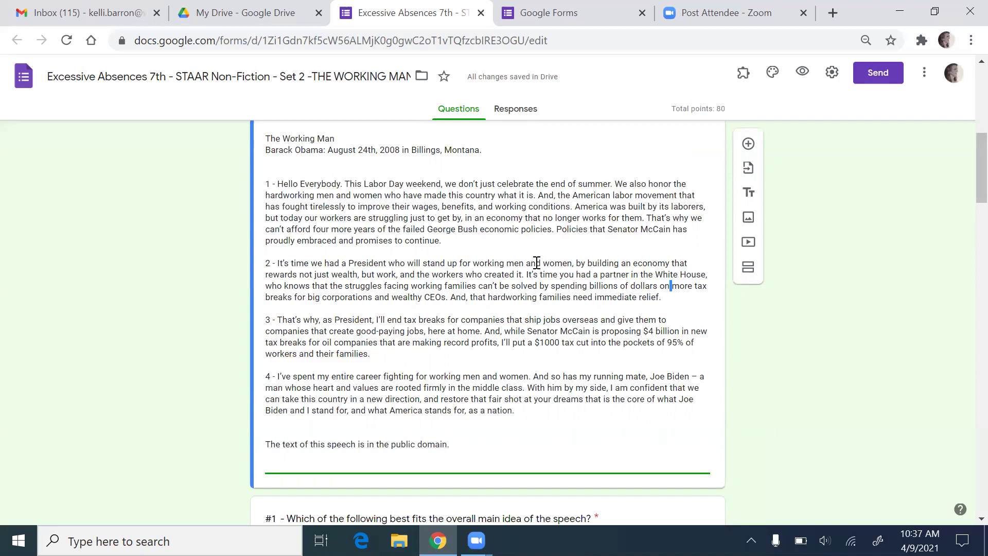
drag(525, 275, 477, 288)
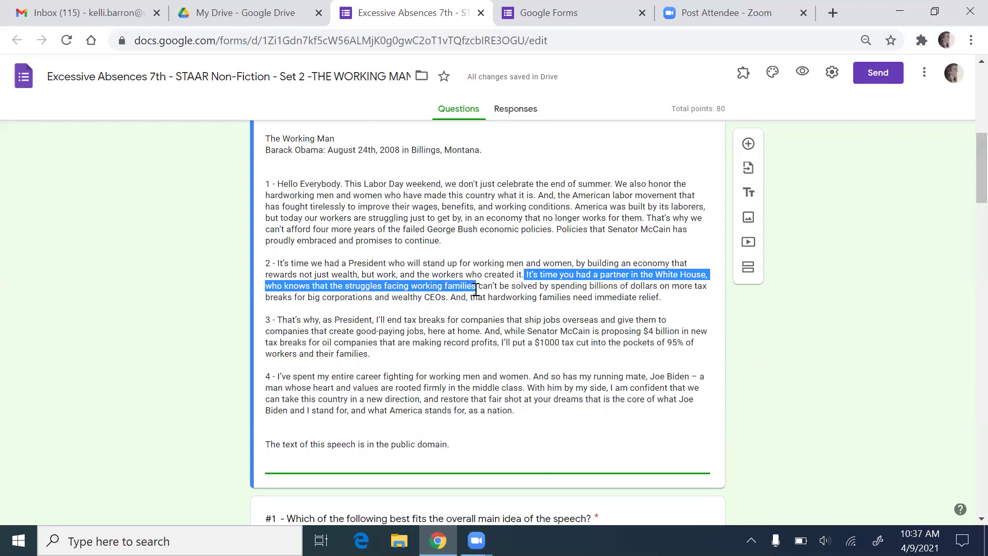
drag(451, 297, 668, 296)
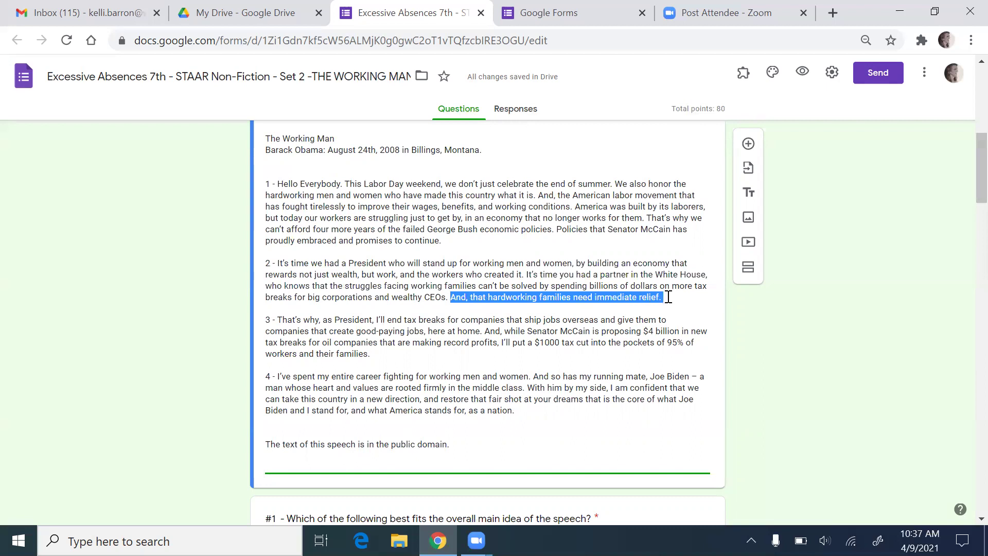
- Return to question #6 and examine its "Use RACE!" instruction for supporting the theme with text evidence
scroll(964, 154, down, 9)
scroll(963, 235, down, 4)
scroll(966, 238, up, 2)
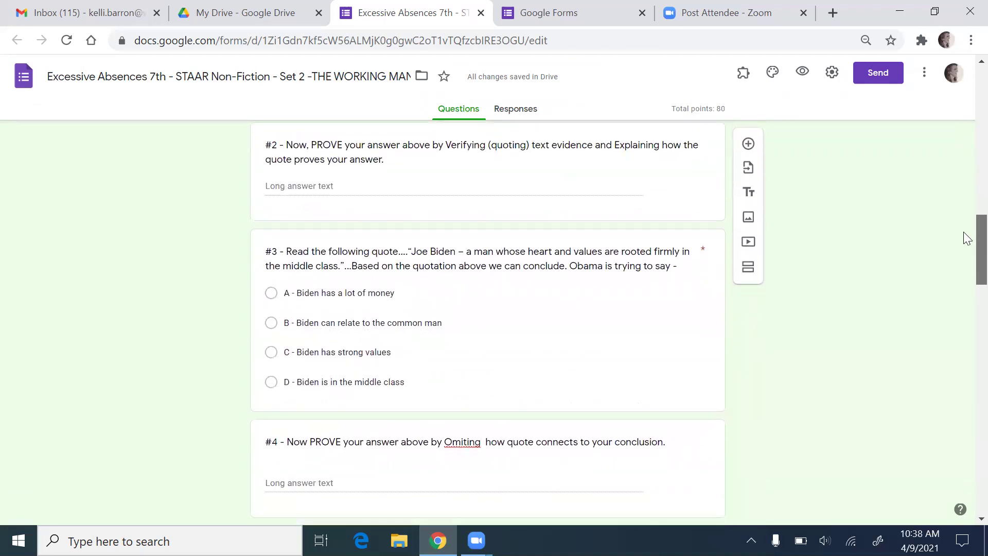
scroll(968, 238, down, 3)
scroll(964, 272, down, 6)
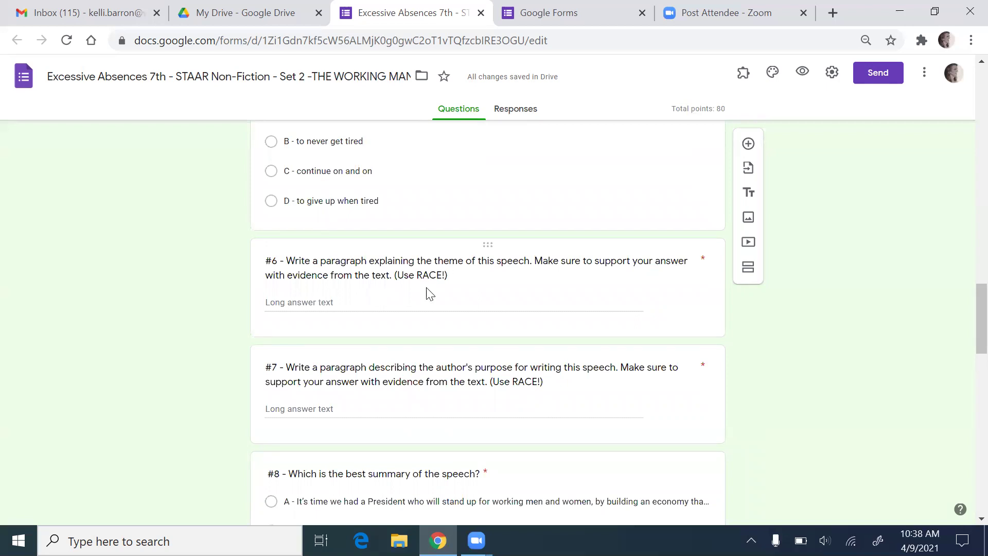
click(436, 275)
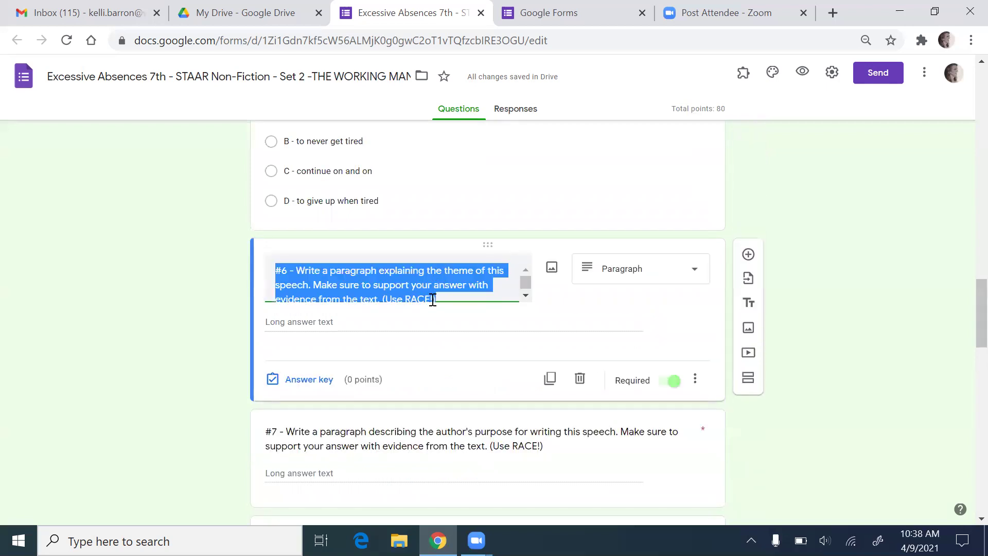
double_click(426, 285)
click(427, 295)
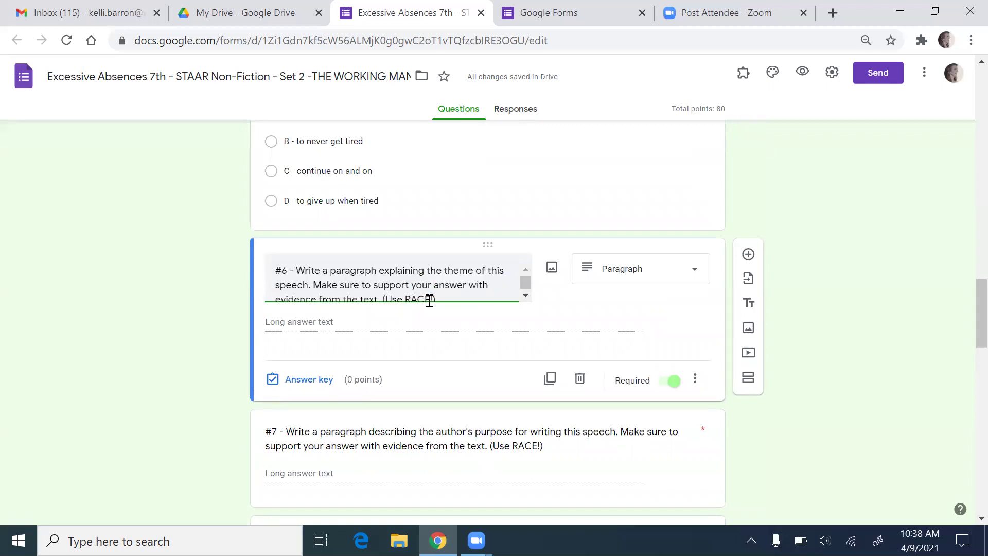
scroll(964, 294, up, 1)
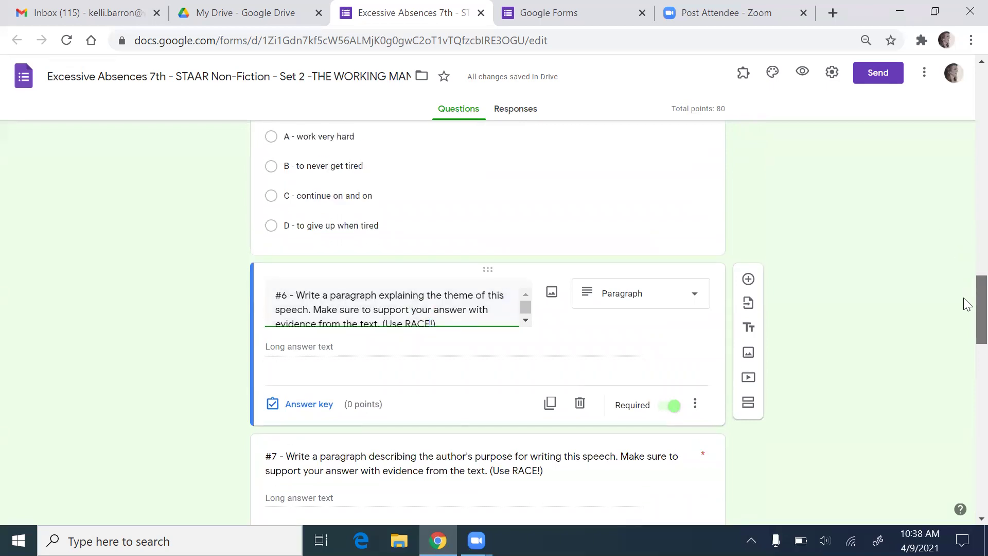
- Review question #7, highlighting evidence in the speech: paragraph 4's "fighting for working men and women" and "new direction" passages, and paragraph 3's opening words
scroll(967, 303, down, 2)
scroll(967, 315, down, 1)
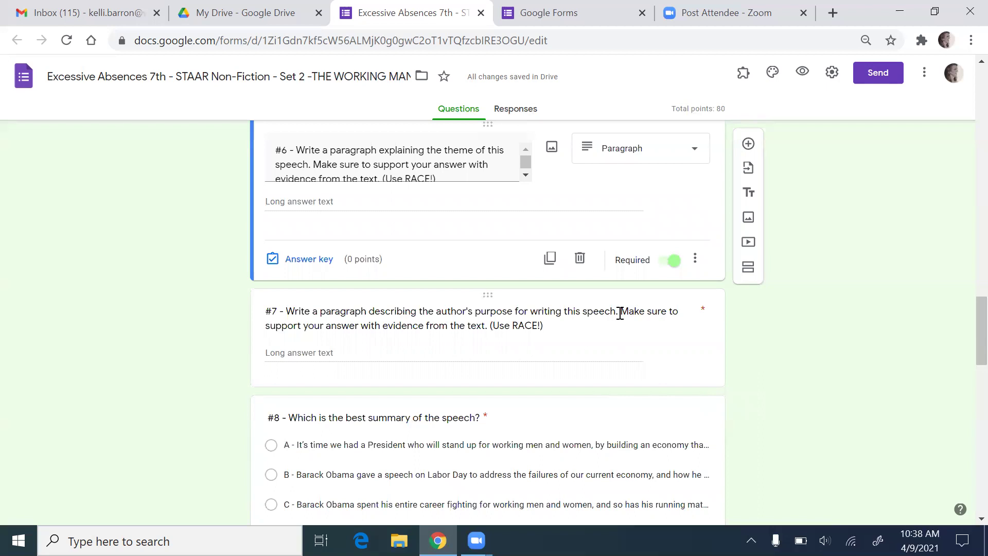
drag(974, 342, 977, 183)
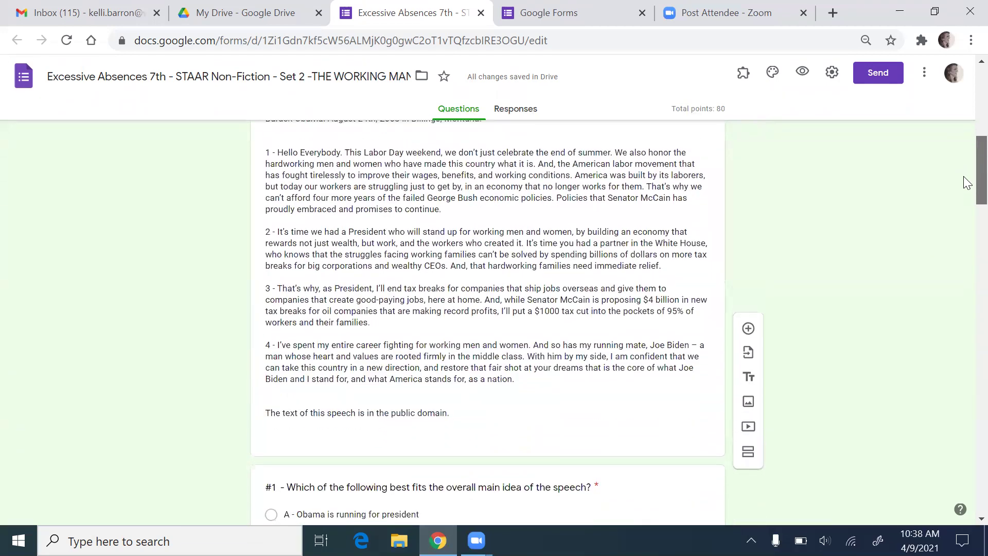
click(281, 232)
key(ctrl+a)
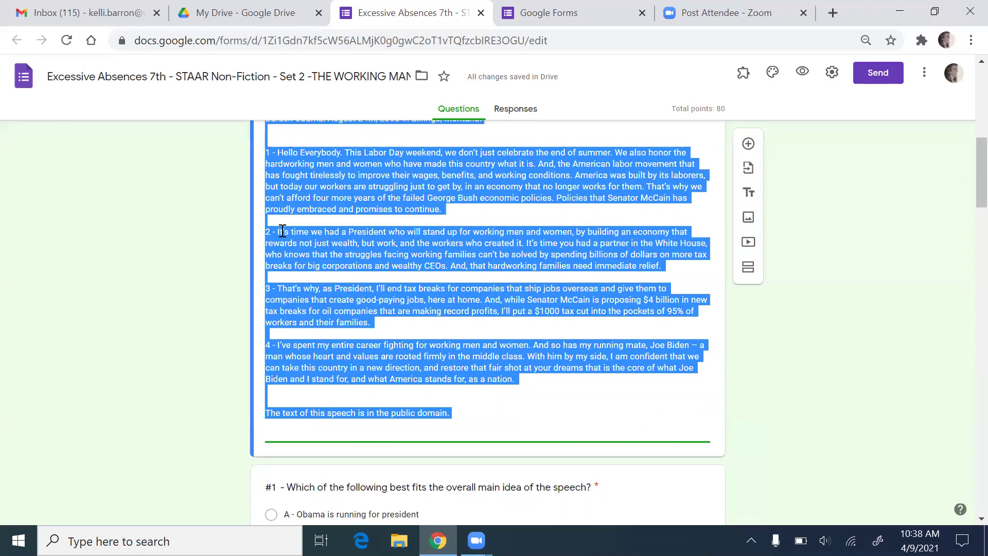
click(369, 354)
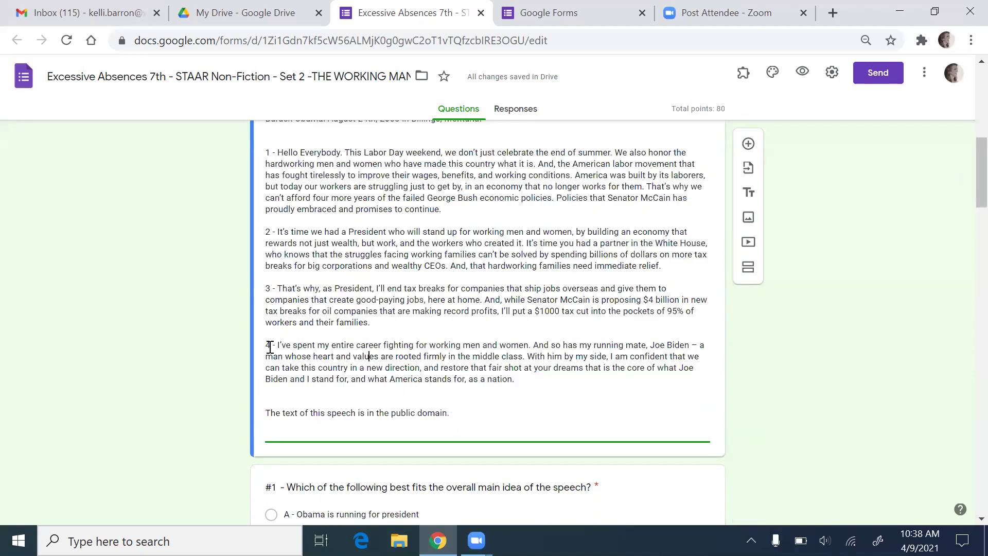
drag(279, 346, 534, 341)
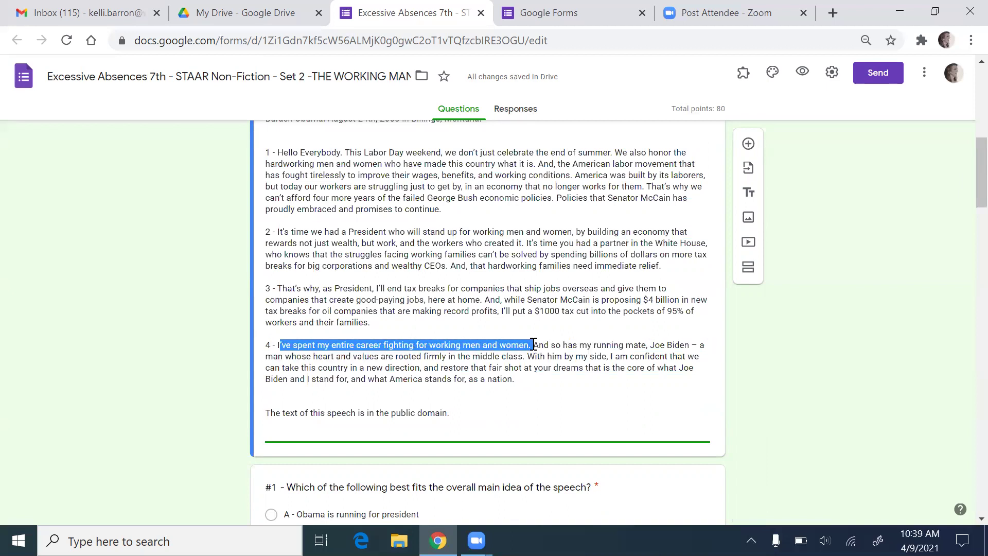
drag(529, 356, 419, 369)
click(529, 356)
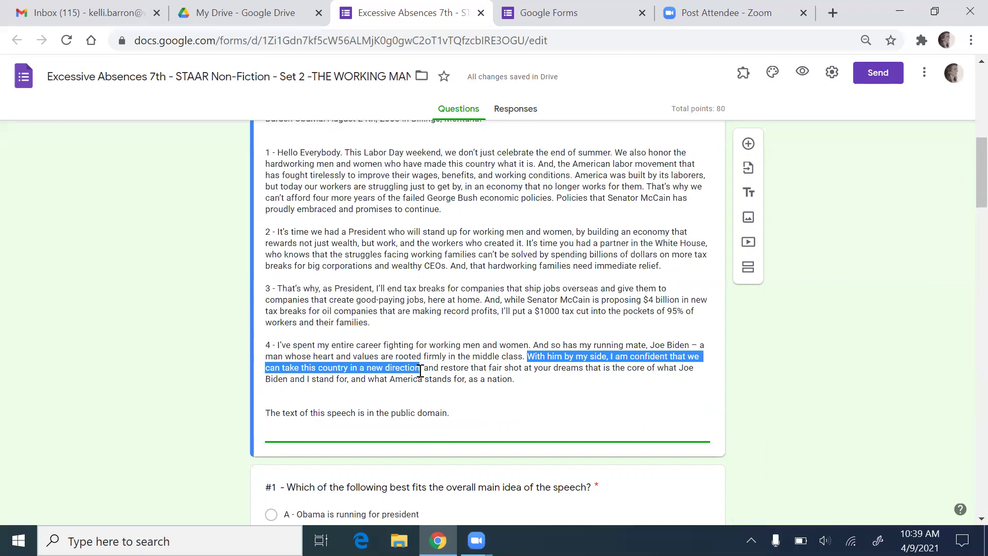
drag(281, 290, 374, 293)
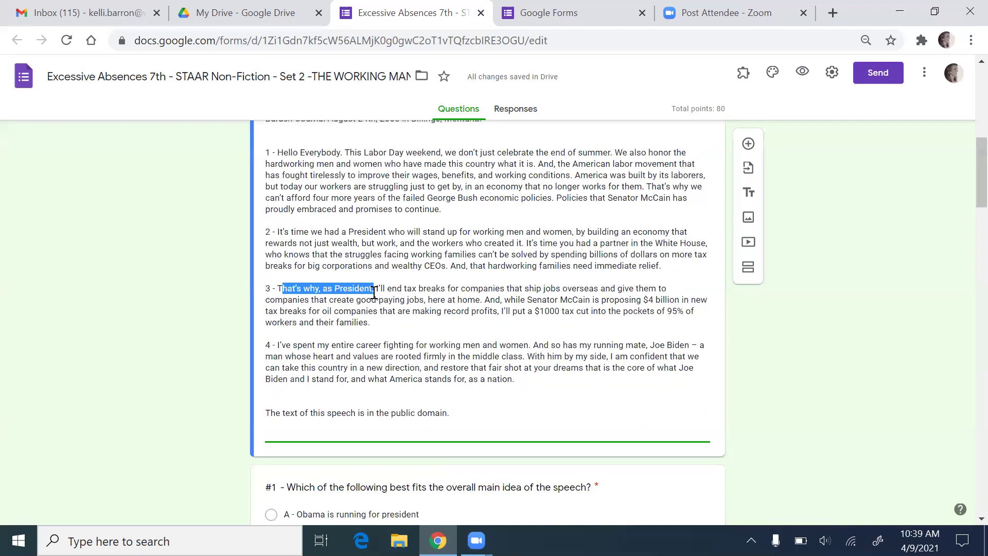
- Return to question #7 and highlight "the author's purpose for writing this speech" in its prompt
drag(968, 168, 965, 323)
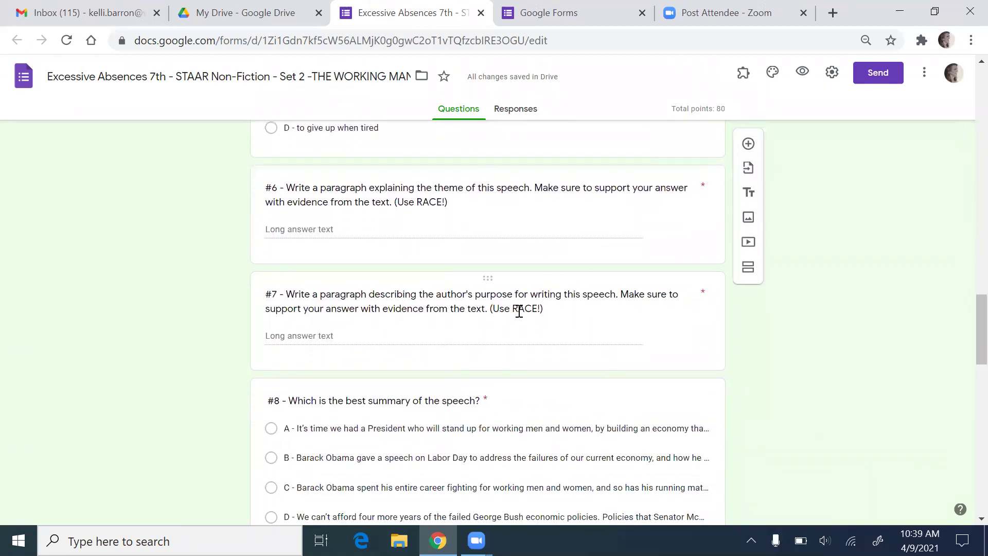
click(426, 295)
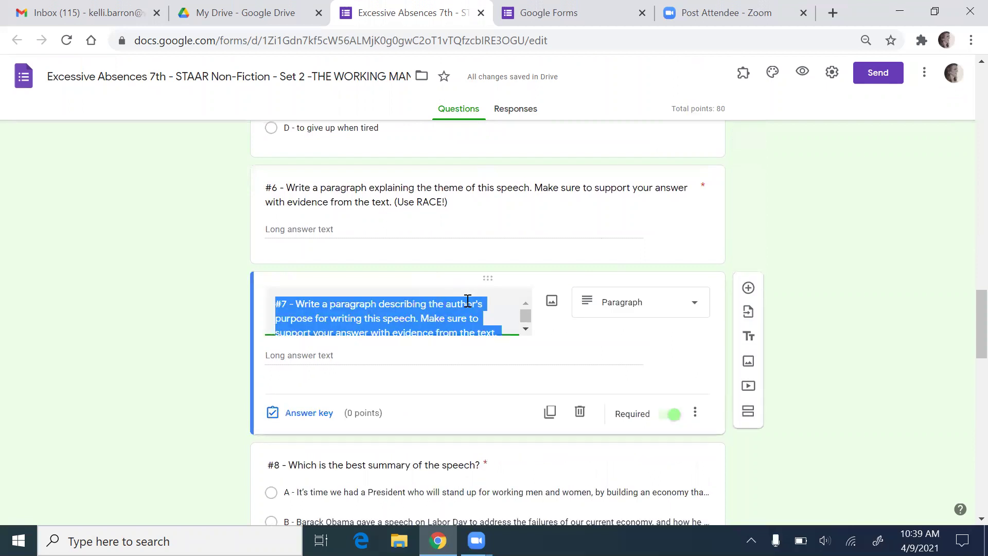
click(423, 301)
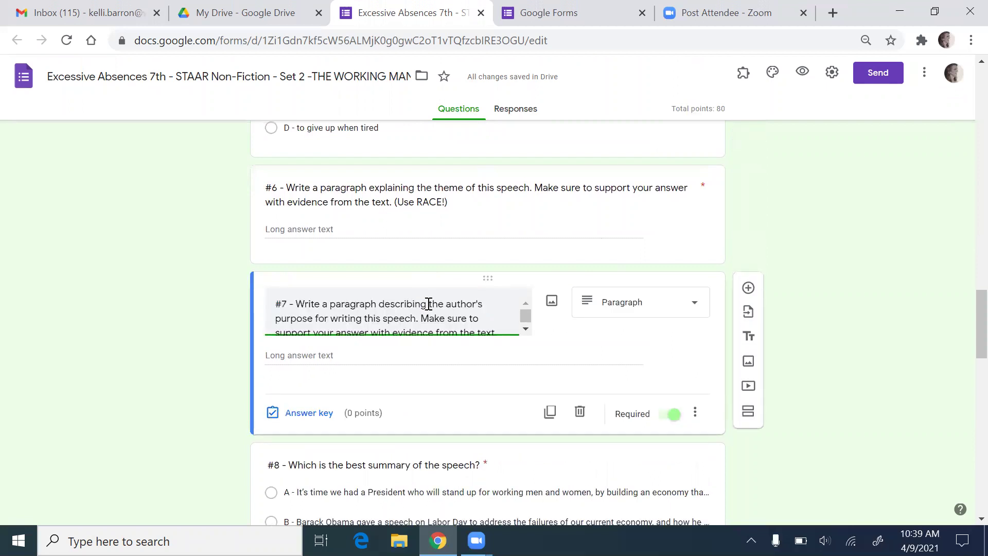
drag(426, 311, 419, 319)
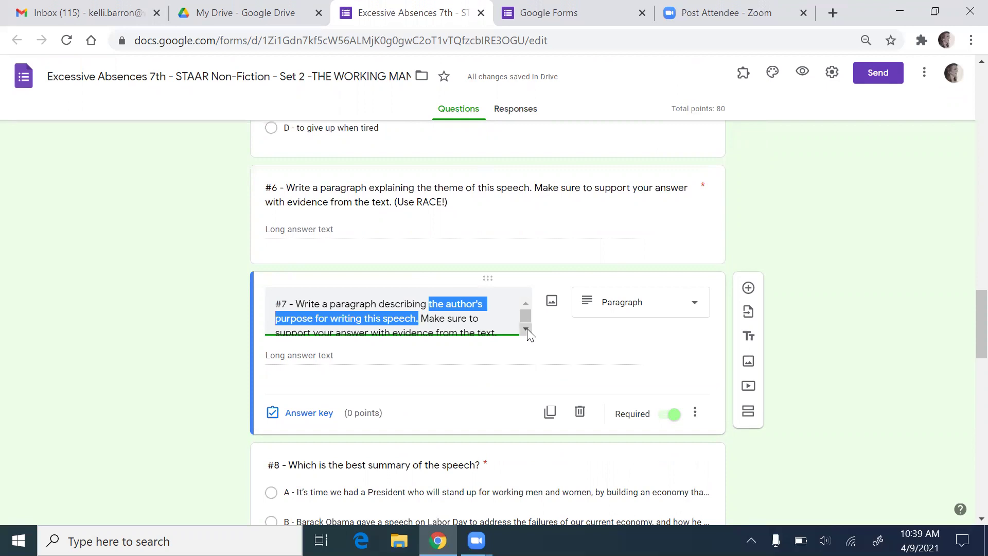
click(495, 318)
scroll(963, 315, down, 2)
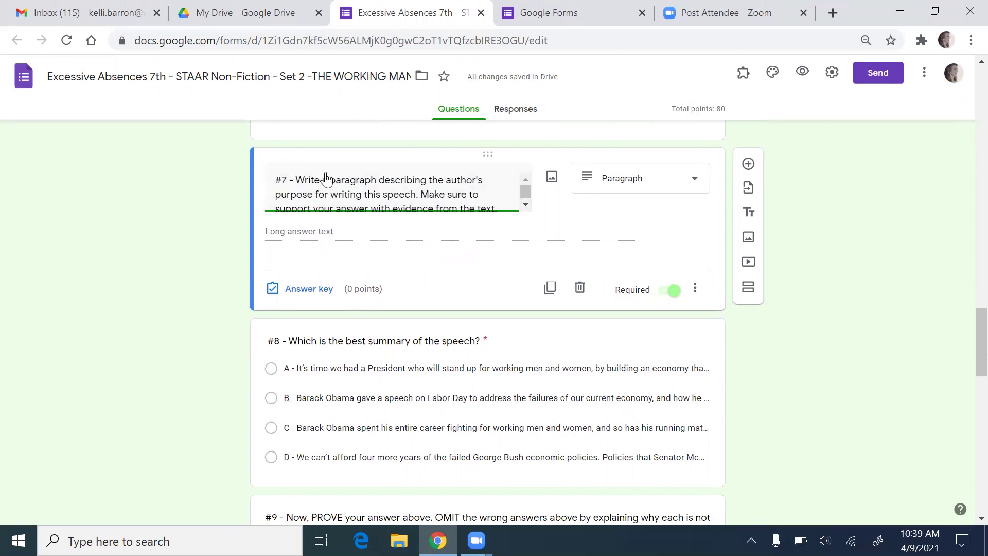
- Examine question #8 on the best summary of the speech, including answer options B and C
scroll(968, 335, down, 3)
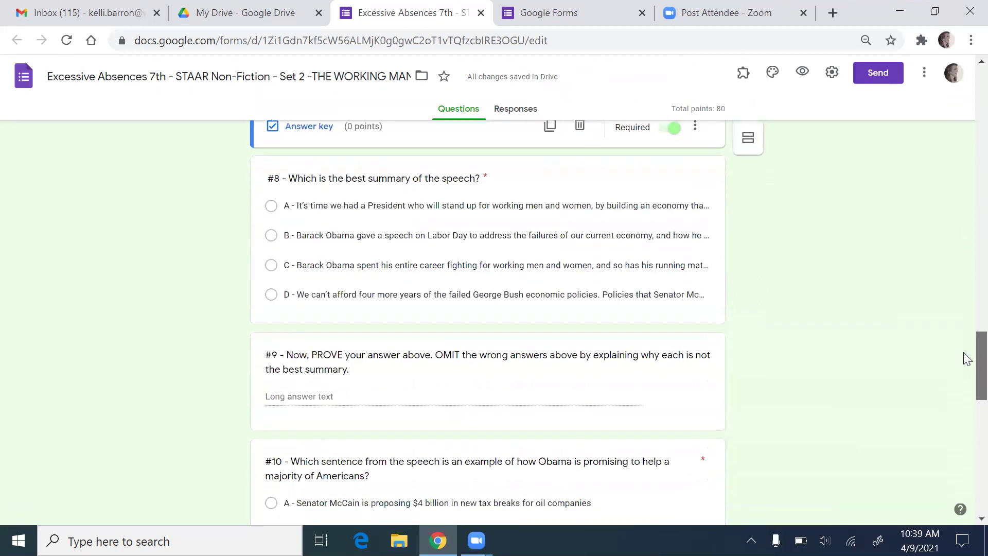
click(509, 180)
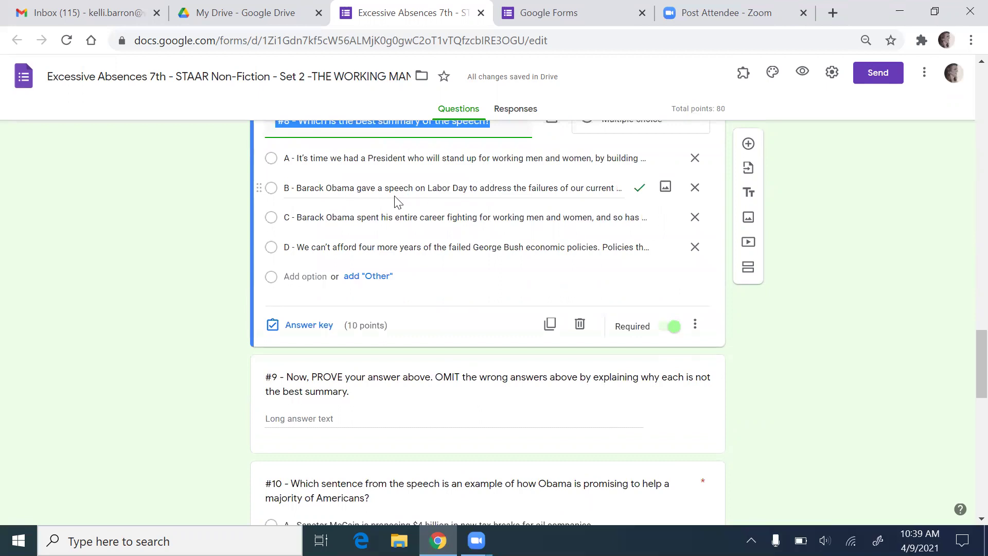
click(438, 201)
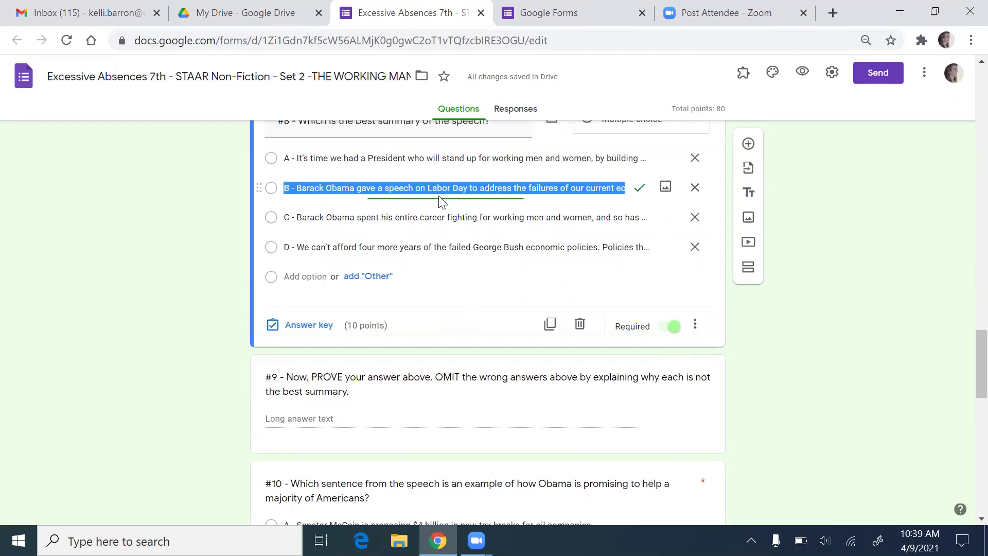
click(433, 187)
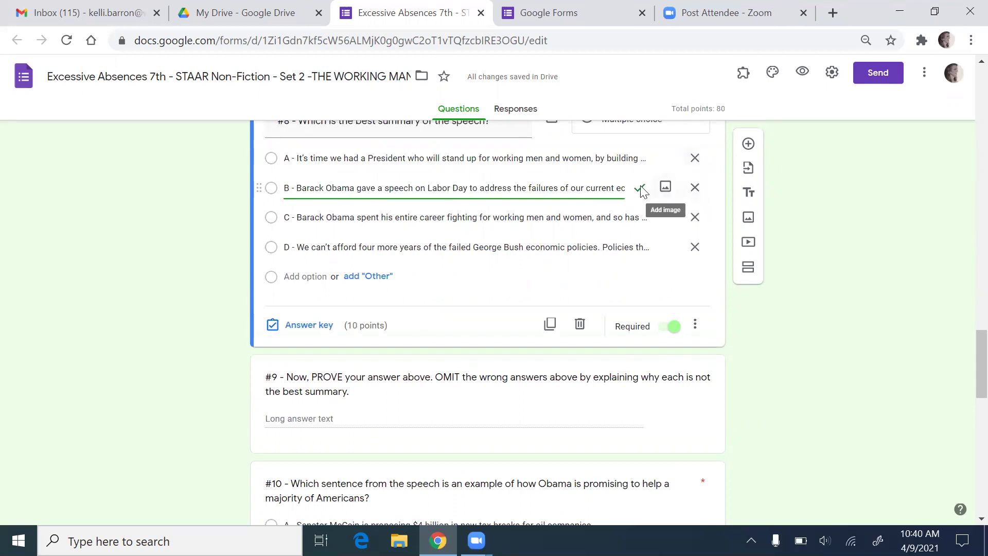
click(565, 217)
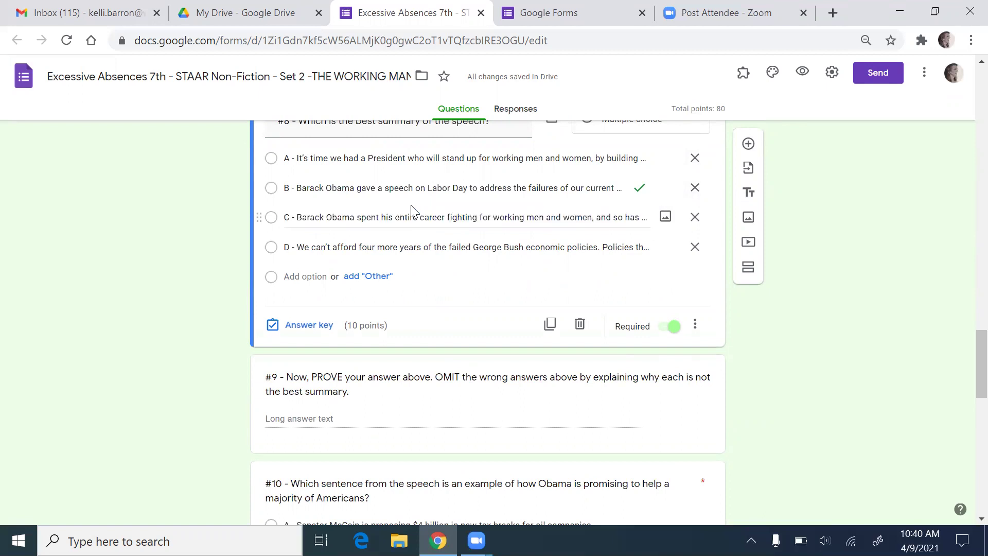
- Delete question #8 on the best summary and its follow-up question #9 asking to prove the answer
scroll(966, 347, up, 1)
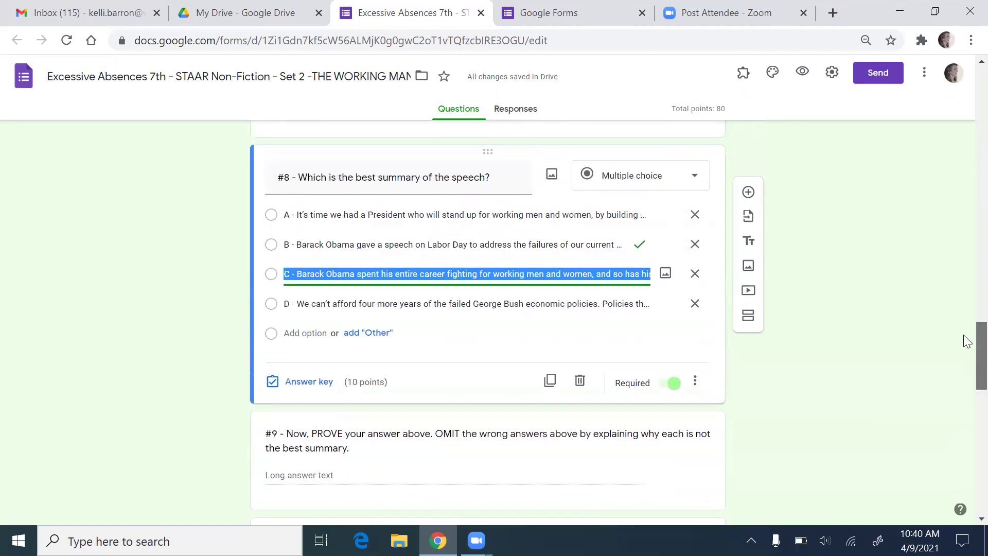
click(580, 382)
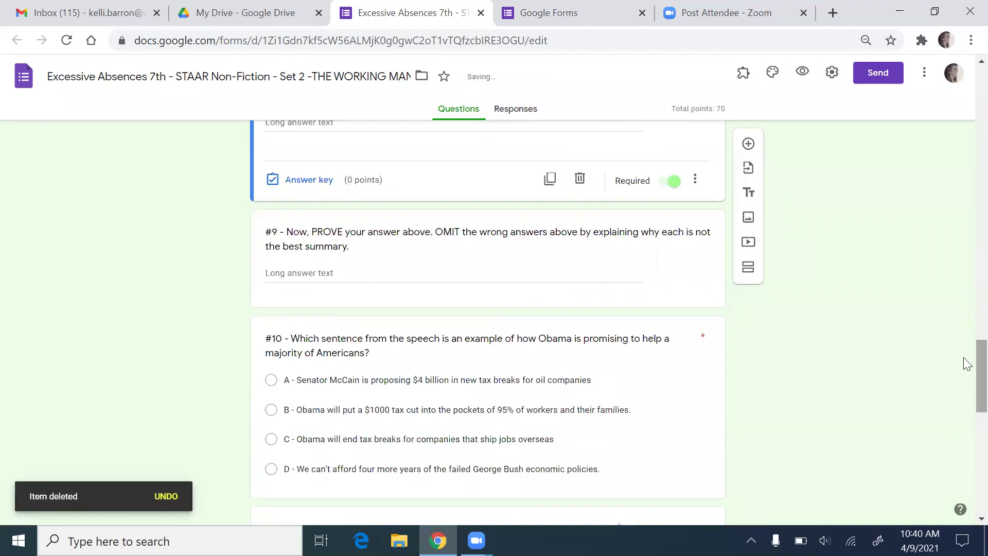
scroll(965, 364, down, 1)
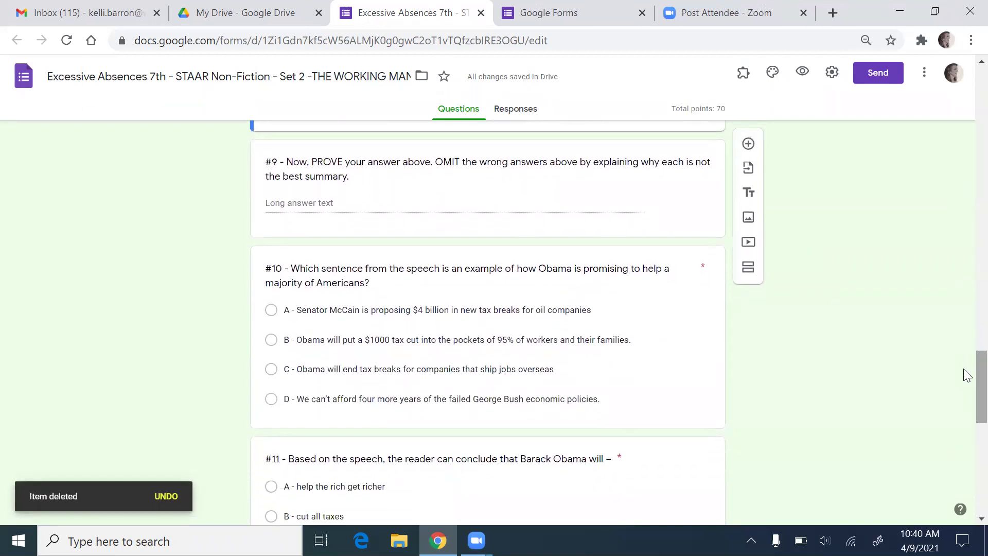
click(625, 184)
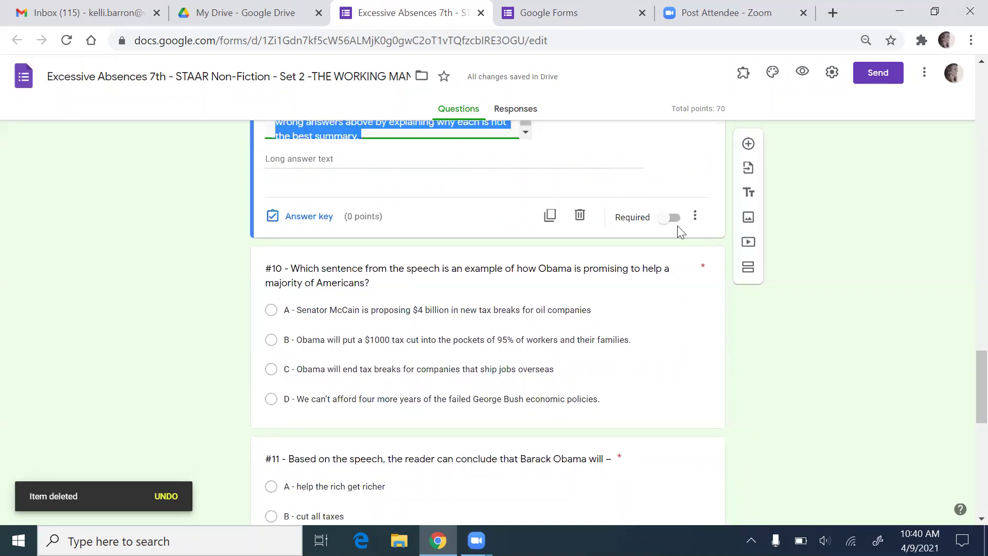
click(580, 216)
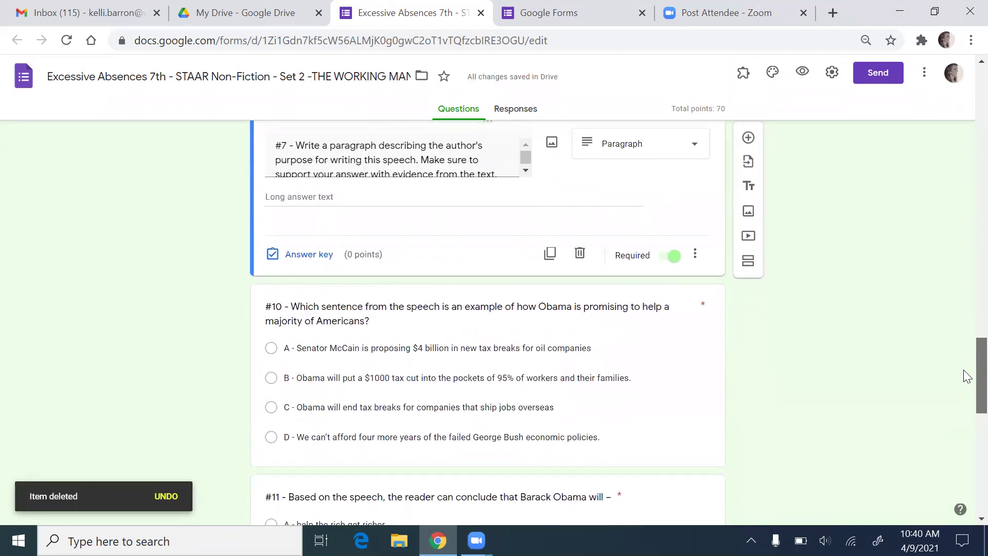
- Examine question #10 on Obama's promise and its answer option B, highlighting "Obama" and "majority" in the prompt
scroll(967, 381, down, 3)
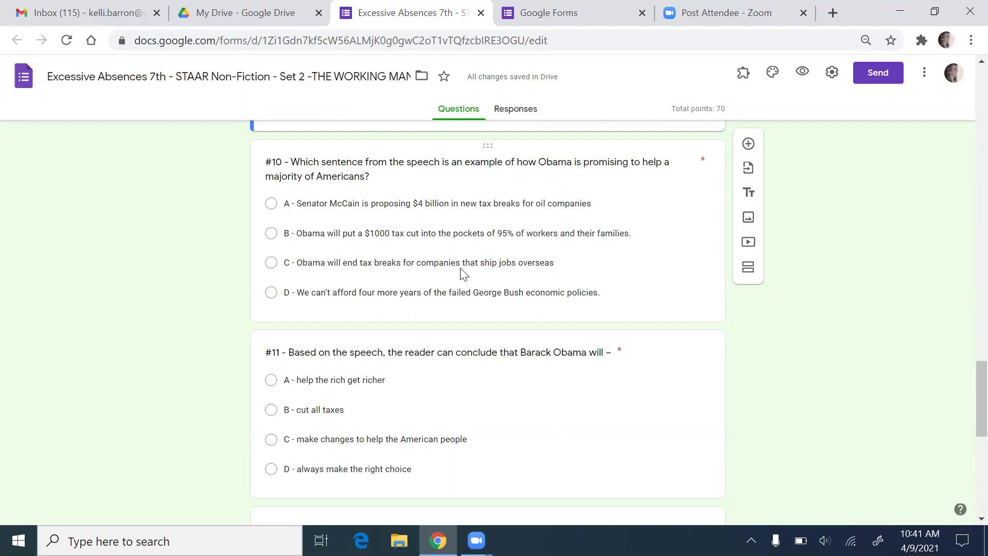
click(495, 245)
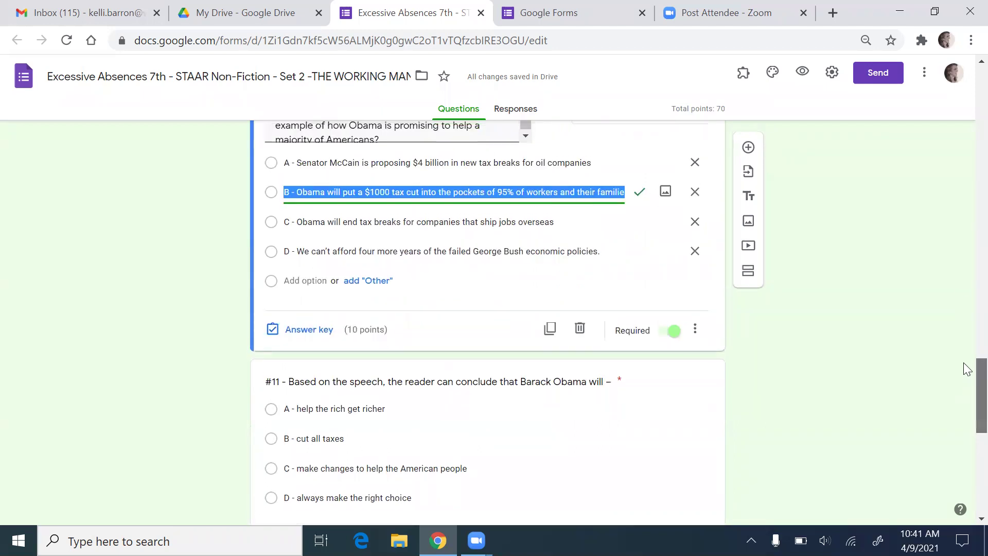
scroll(968, 371, up, 2)
click(406, 246)
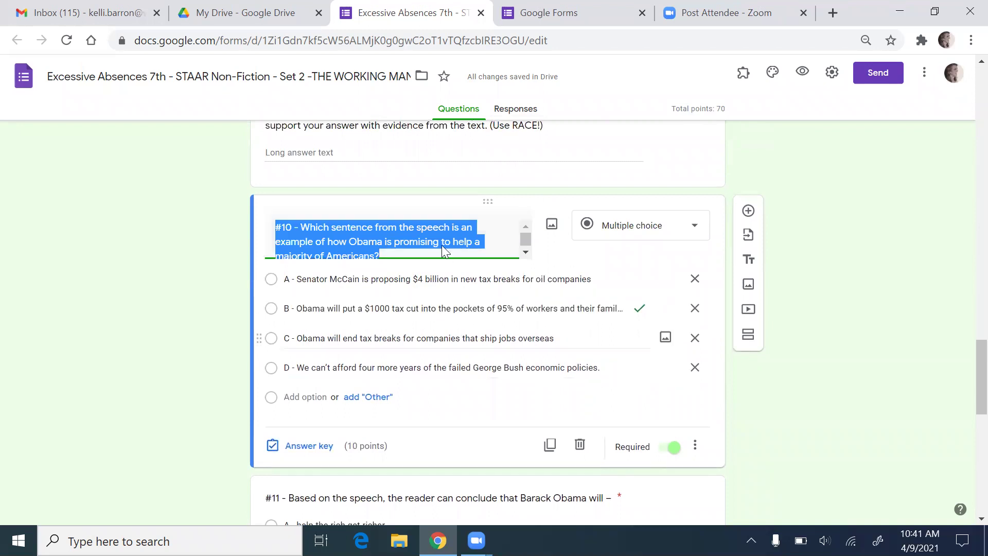
click(359, 241)
drag(350, 242, 383, 242)
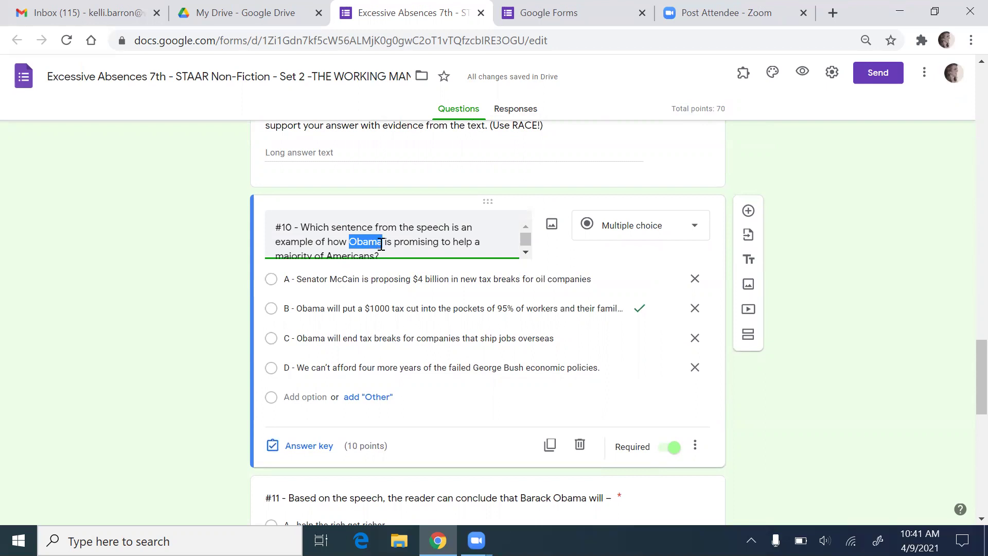
double_click(296, 256)
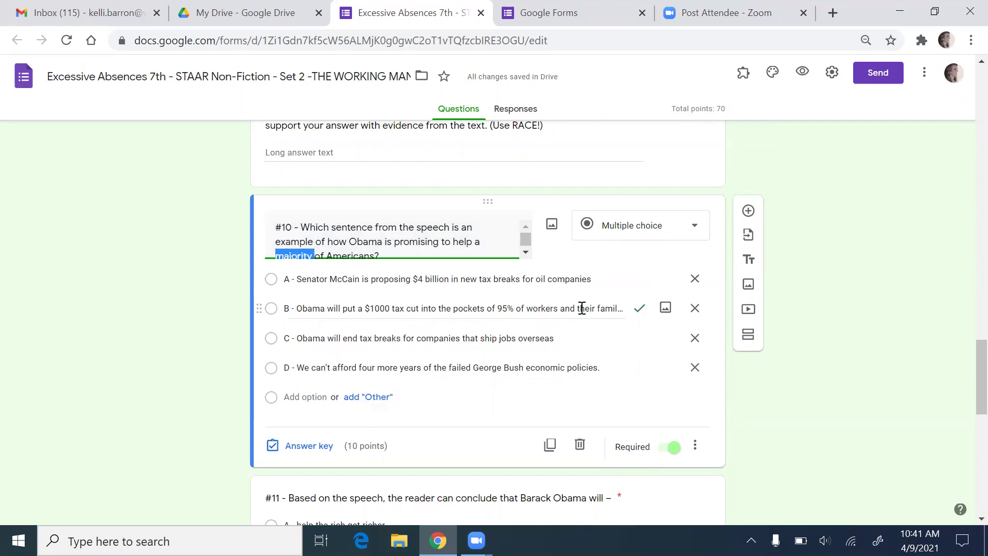
- Examine questions #11 and #12 on the reader's conclusion and its proof, plus the closing questions on STAND and the emphasized idea
drag(964, 339, 964, 402)
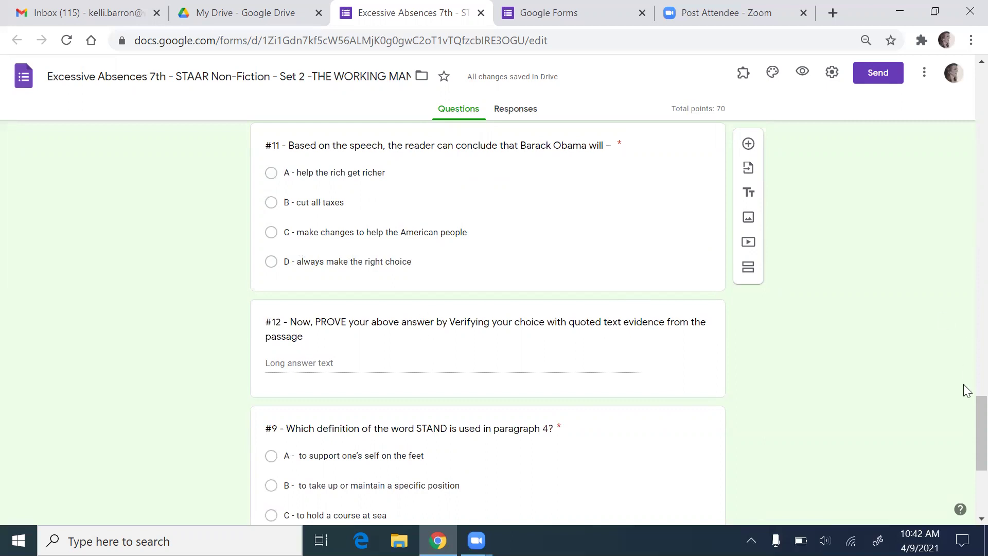
scroll(966, 390, down, 1)
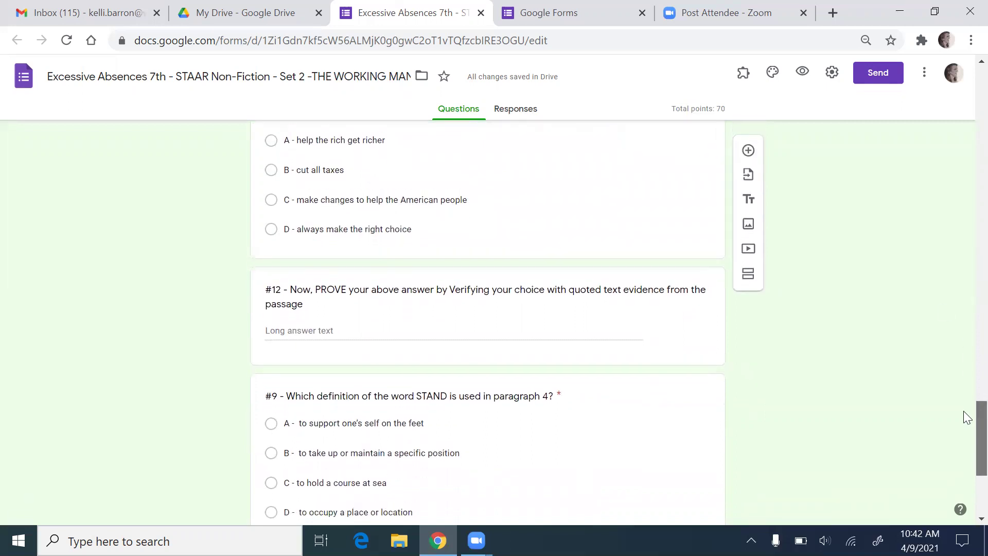
scroll(964, 414, up, 1)
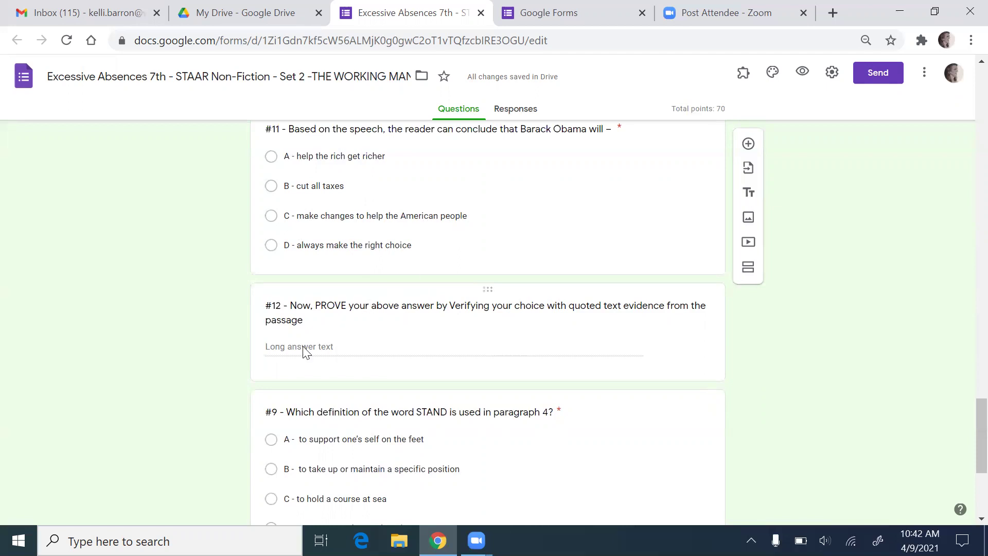
scroll(964, 417, down, 4)
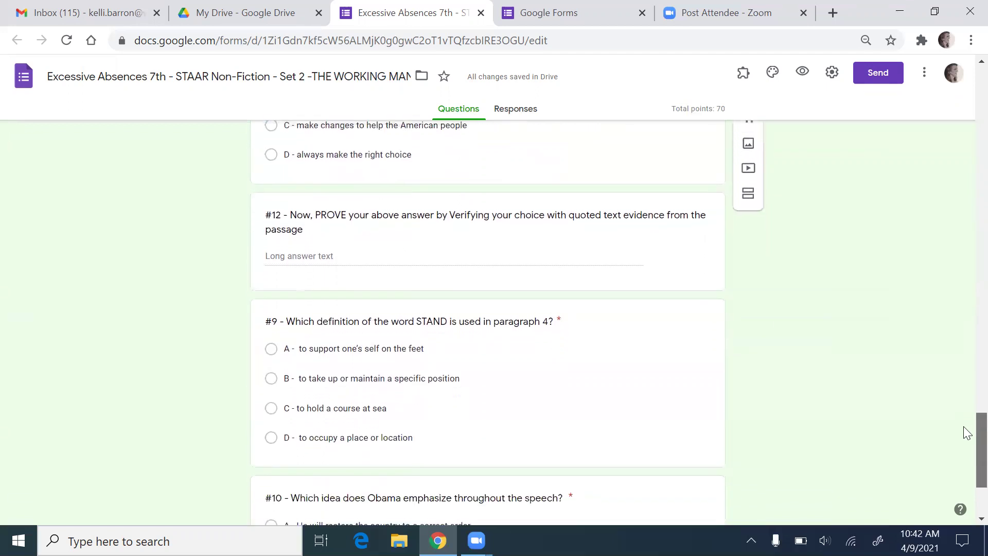
scroll(964, 451, down, 1)
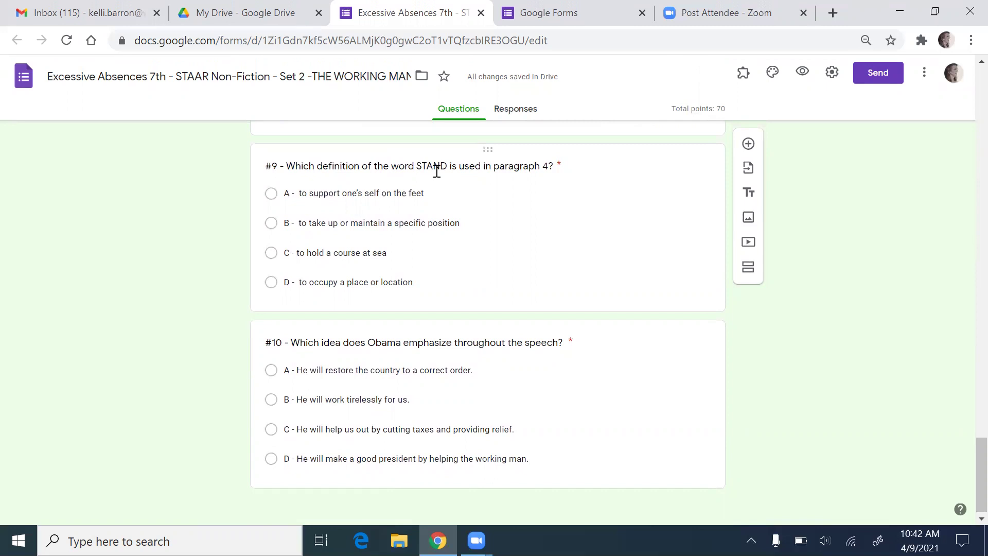
- Check how "stand" is used in paragraph 4 of the speech, and return to the question on its definition
scroll(964, 479, up, 20)
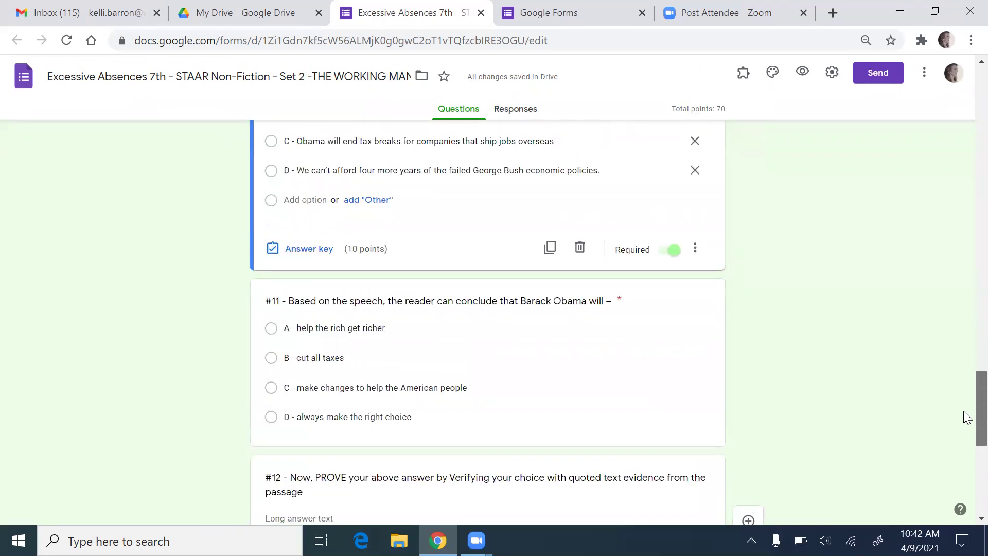
scroll(943, 178, up, 3)
scroll(941, 182, down, 5)
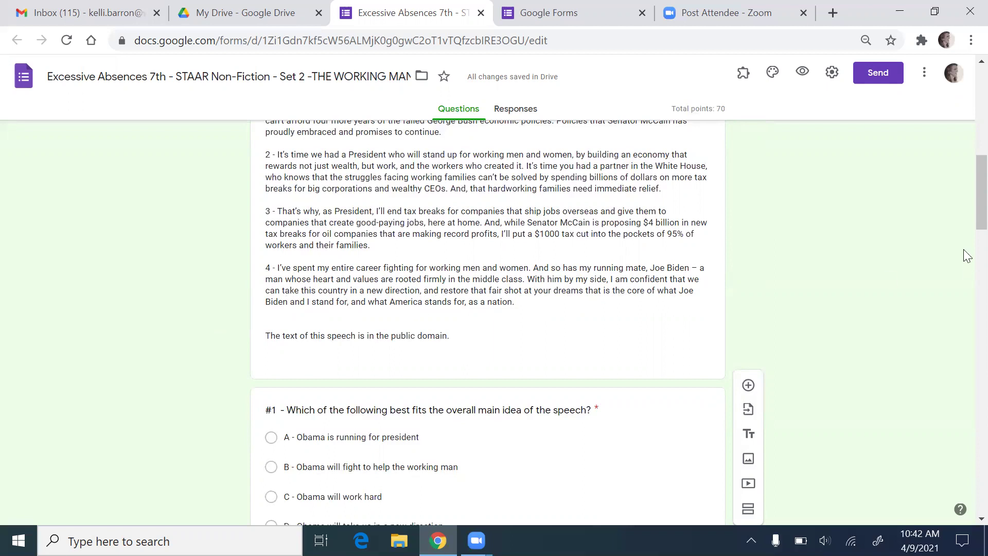
drag(968, 196, 970, 466)
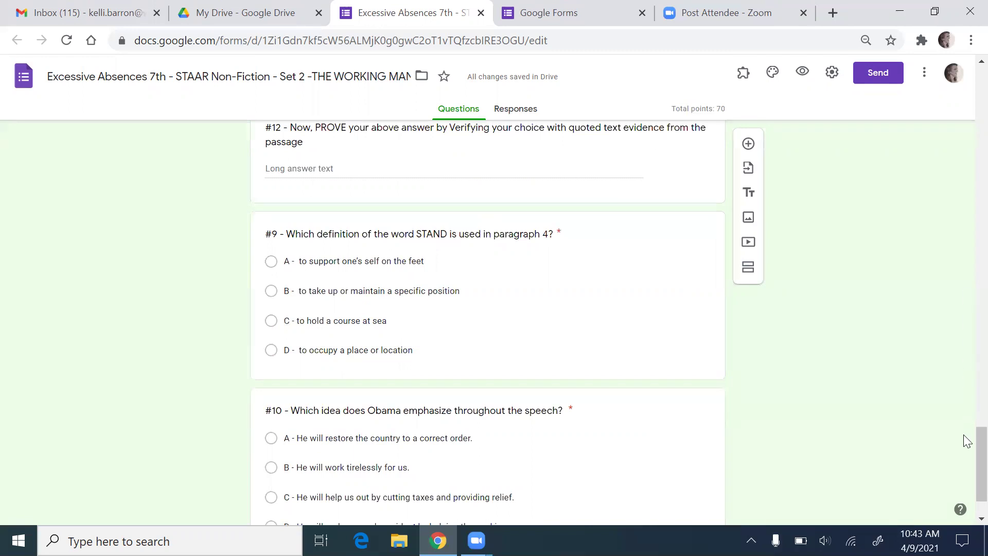
- Reread paragraph 4 of the speech against the definitions of STAND in question #9, highlighting option C, "to hold a course at sea"
drag(968, 460, 944, 181)
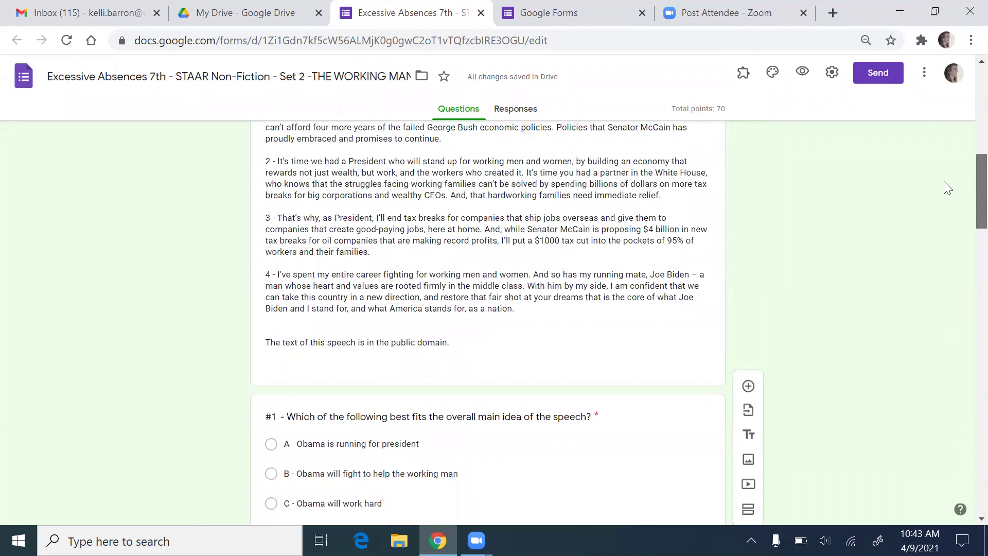
drag(948, 188, 966, 524)
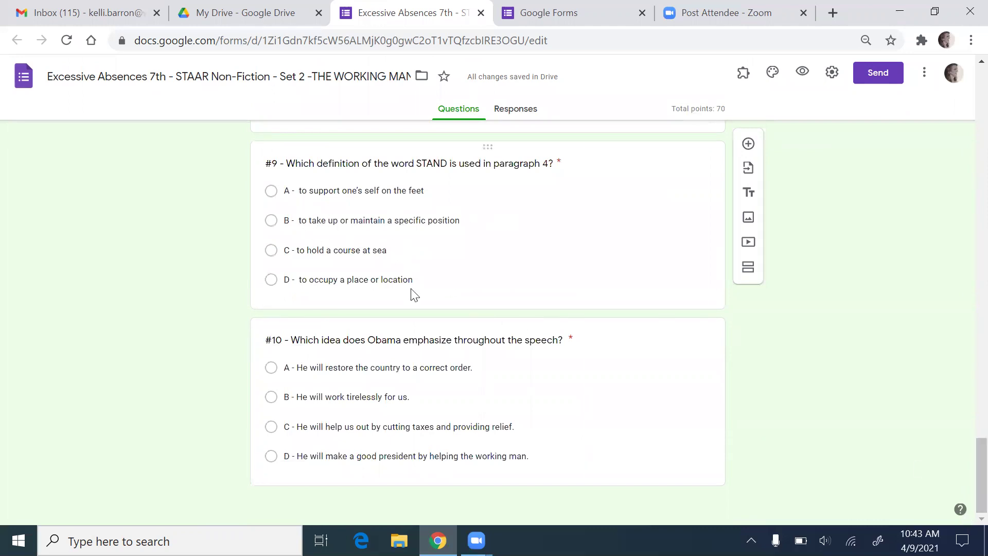
click(303, 252)
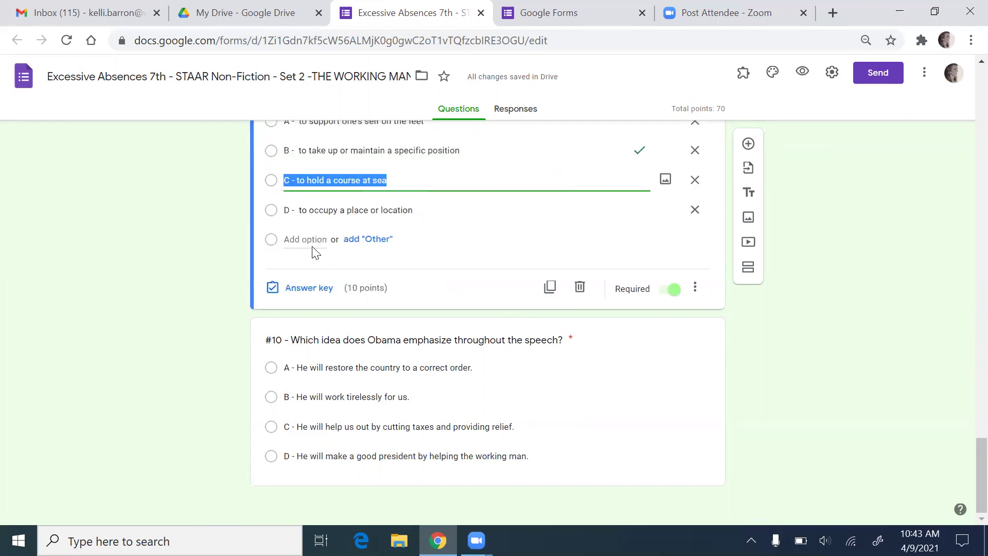
click(410, 183)
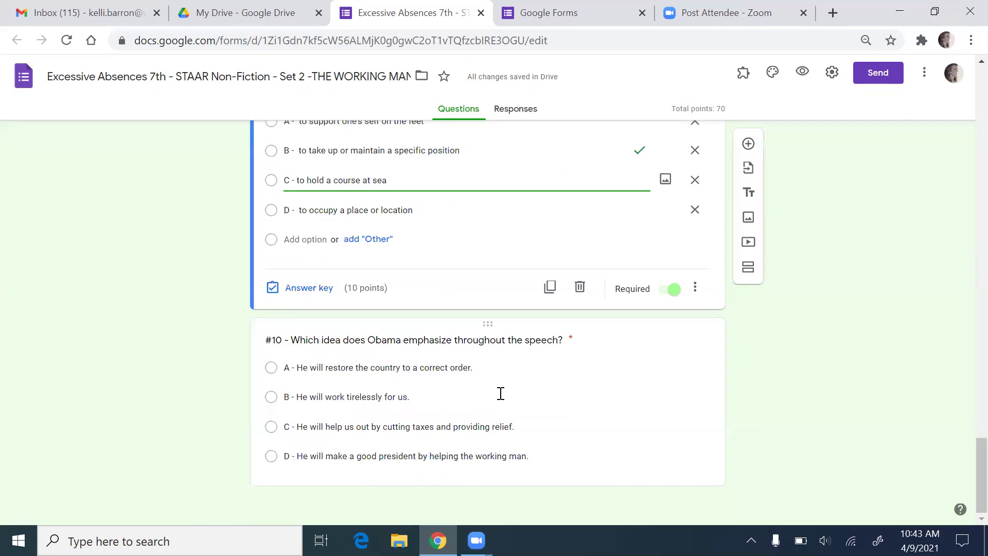
- Examine answer options A to D of the closing question on the idea Obama emphasizes throughout the speech, highlighting option D
click(520, 461)
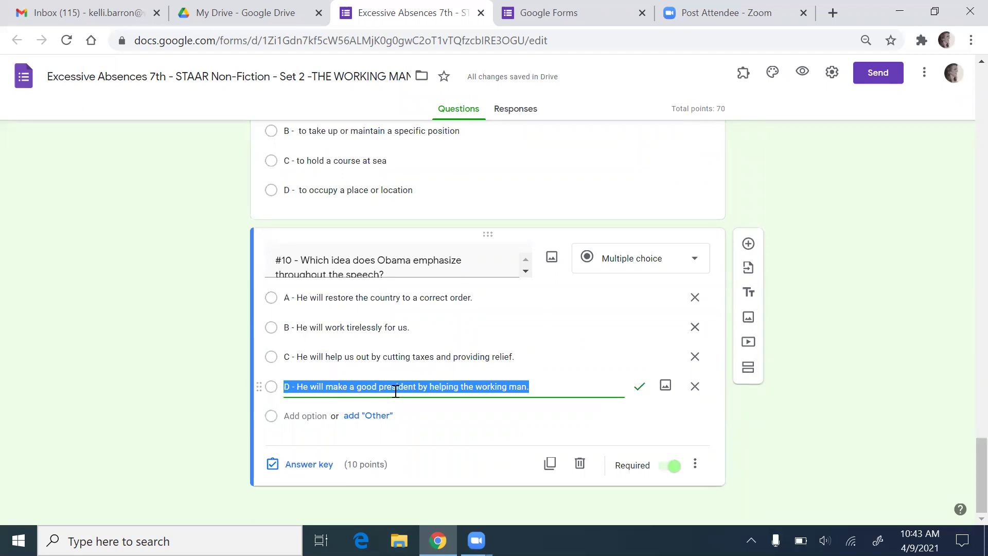
click(372, 298)
click(375, 329)
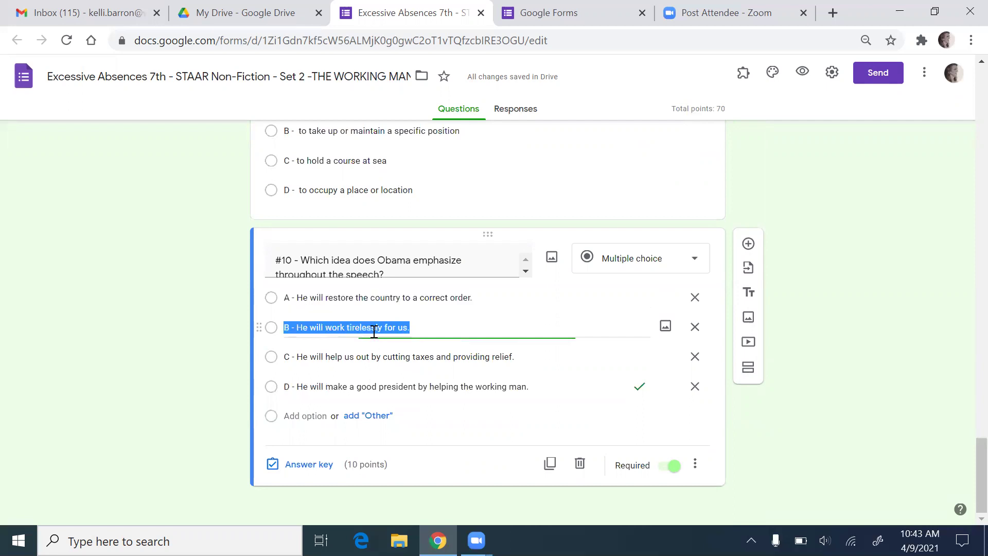
click(375, 355)
click(378, 383)
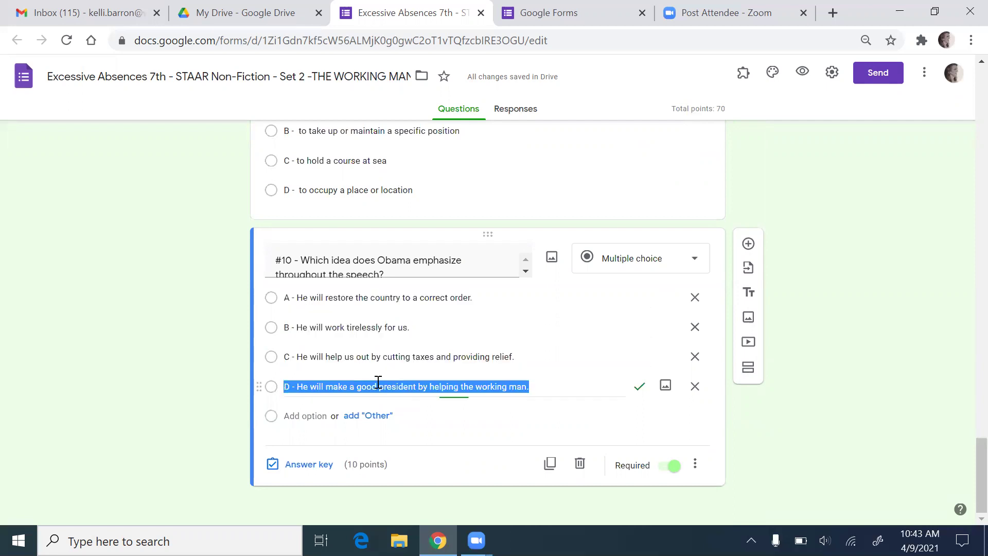
click(449, 446)
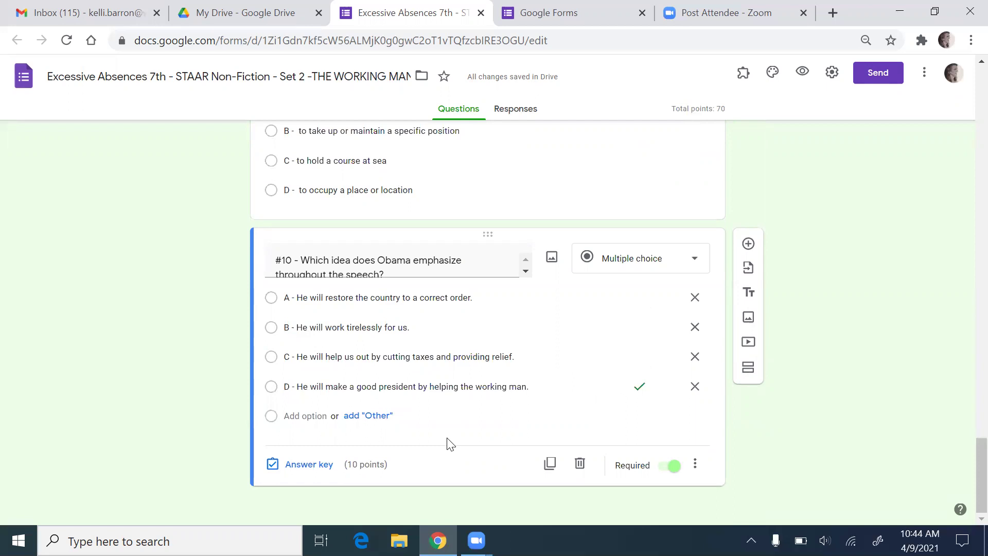
- Look back over the earlier questions #3 to #6 on the Biden quote, its proof, the word tirelessly and the theme paragraph
scroll(965, 463, up, 1)
drag(967, 466, 967, 254)
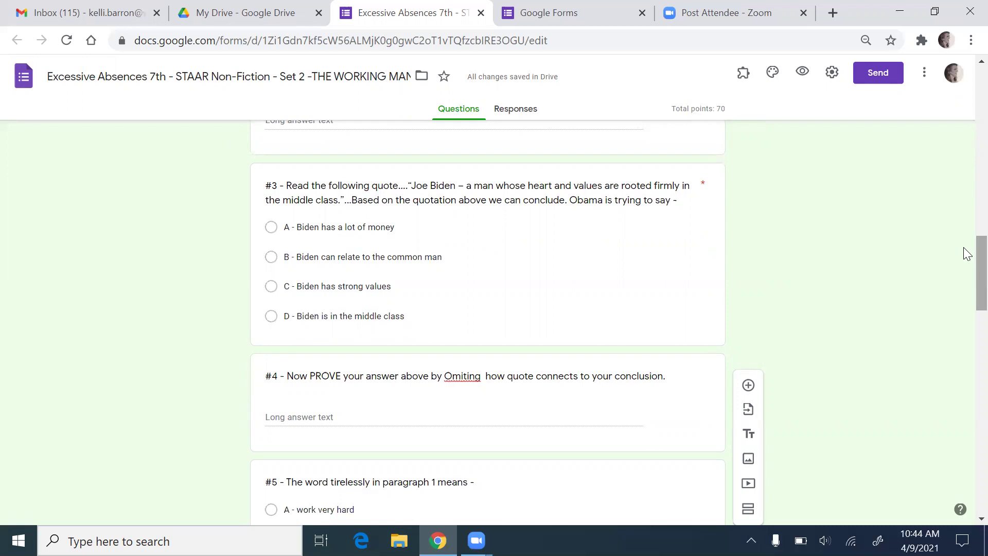
drag(963, 247, 964, 286)
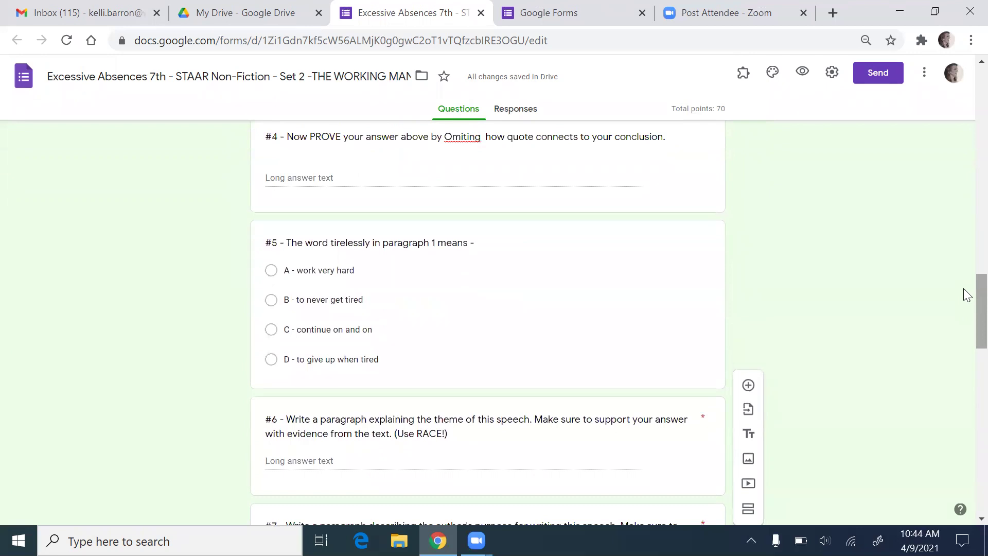